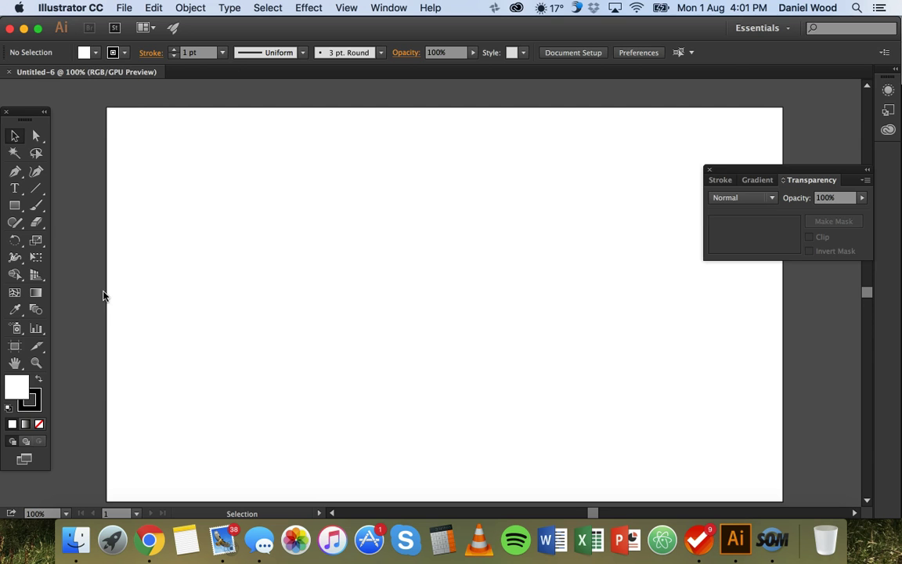
- Set the stroke to None and the fill to a blue swatch in the Control bar
{"action": "left_click", "coordinate": [114, 52]}
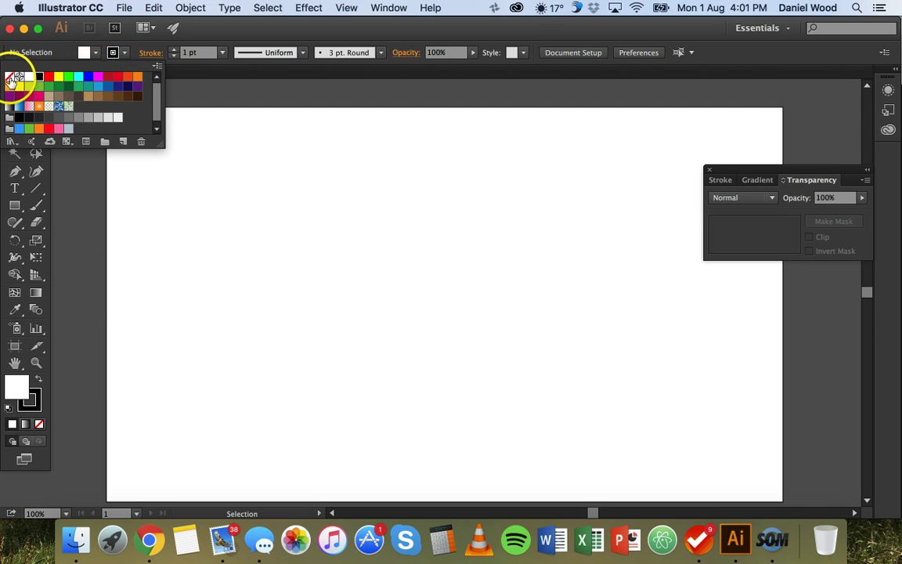
{"action": "left_click", "coordinate": [12, 79]}
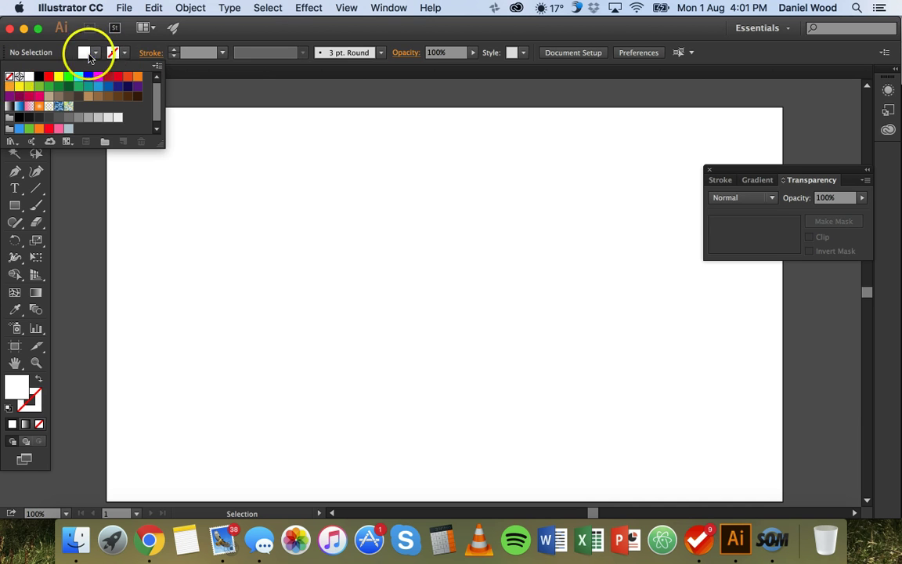
{"action": "left_click", "coordinate": [92, 55]}
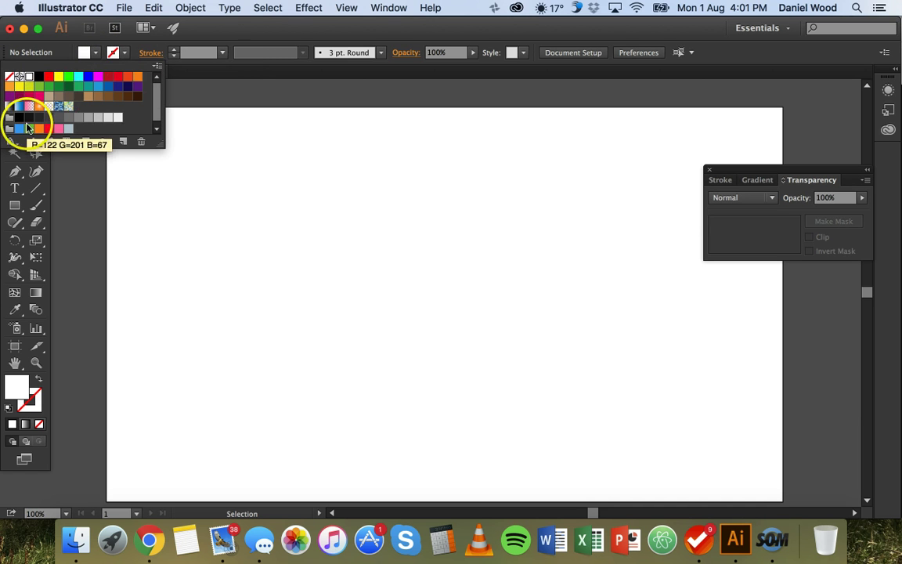
{"action": "left_click", "coordinate": [19, 128]}
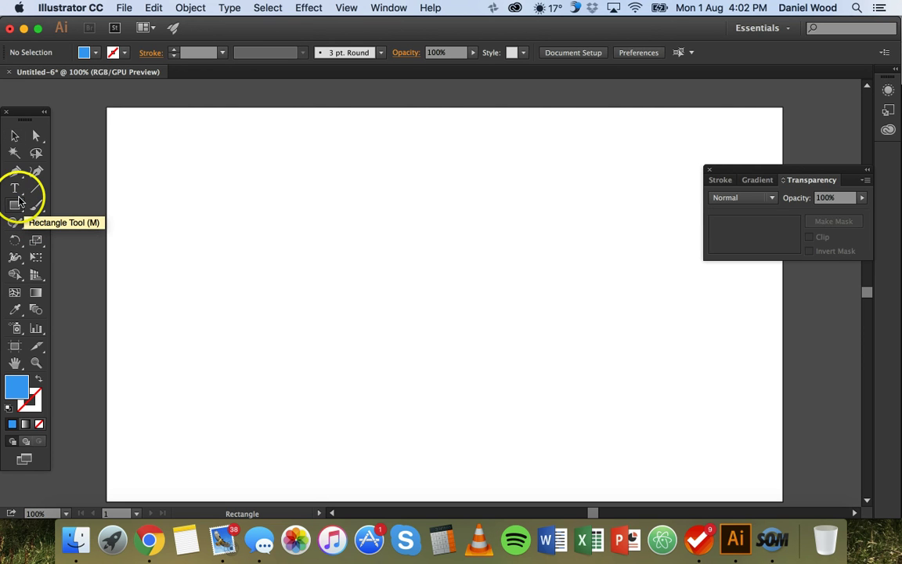
- Draw three overlapping rectangles stepping diagonally down and to the right
{"action": "left_click_drag", "start_coordinate": [193, 174], "coordinate": [335, 278]}
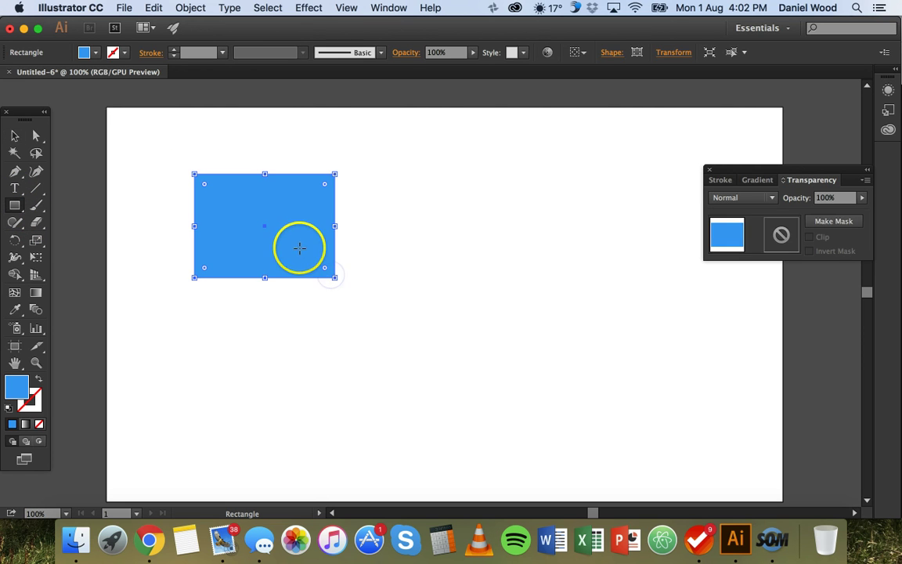
{"action": "left_click_drag", "start_coordinate": [284, 233], "coordinate": [448, 345]}
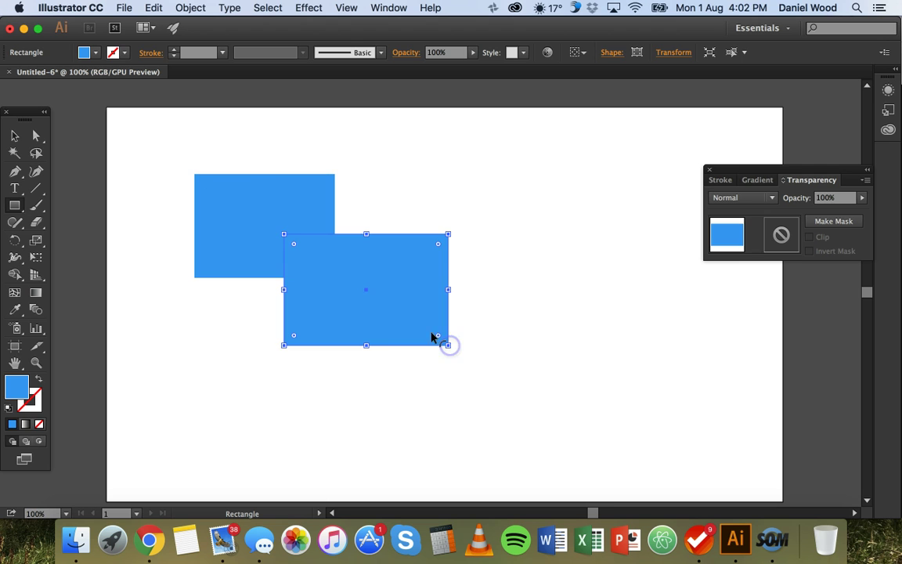
{"action": "left_click_drag", "start_coordinate": [383, 290], "coordinate": [555, 404]}
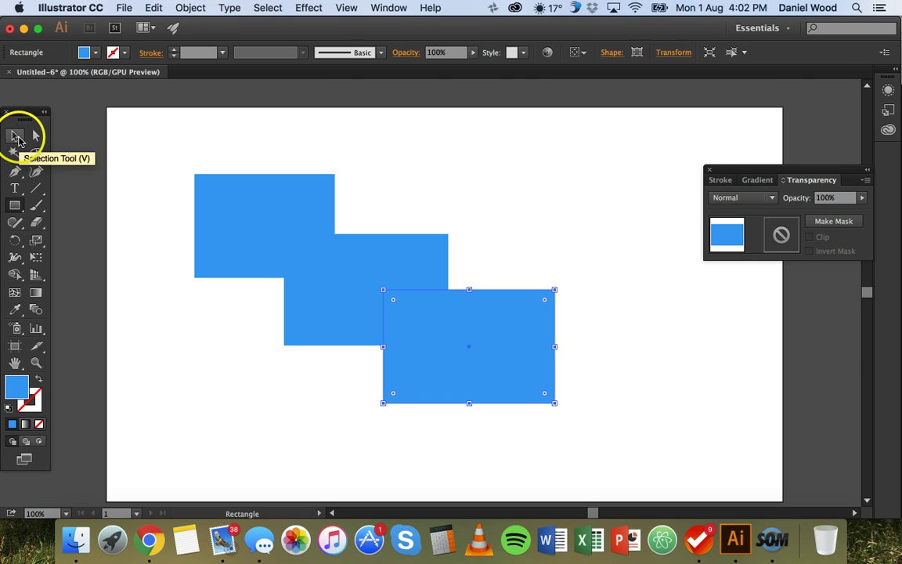
- Select the rectangles with the Selection tool, Shift-adding the middle and top-left ones
{"action": "left_click", "coordinate": [17, 138]}
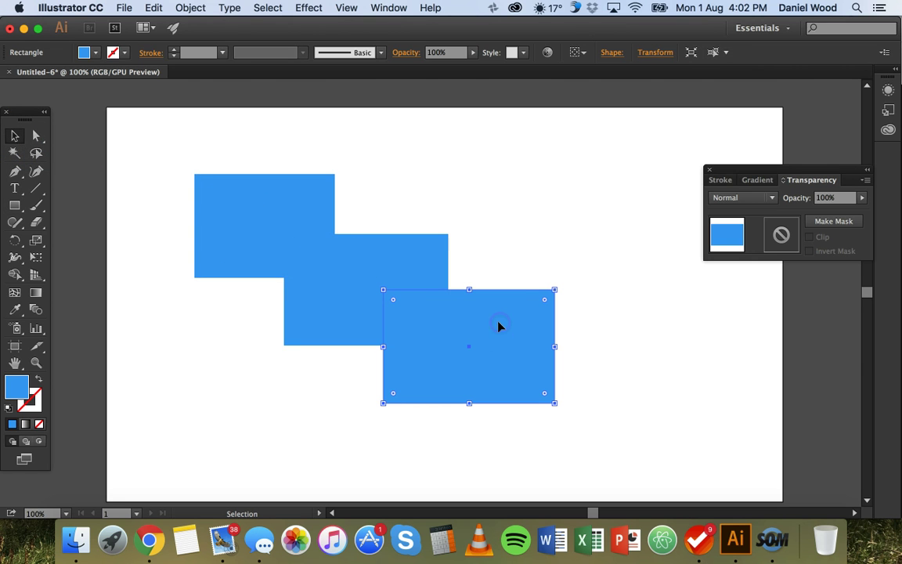
{"action": "left_click", "coordinate": [391, 276], "text": "shift"}
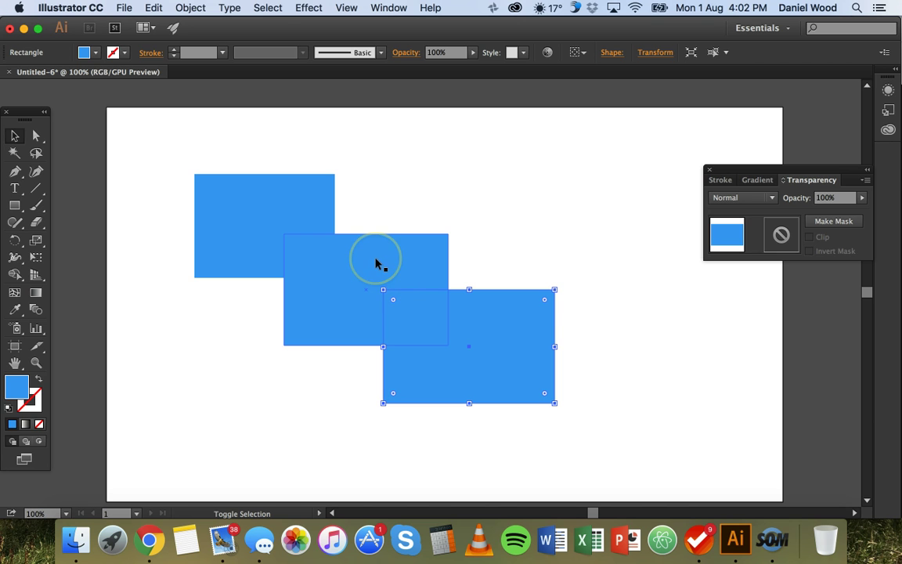
{"action": "left_click", "coordinate": [296, 210], "text": "shift"}
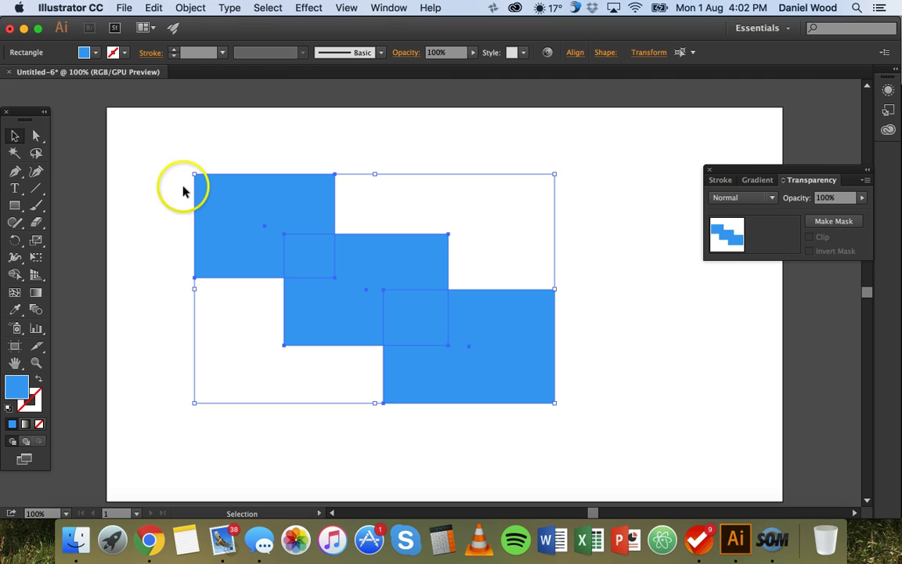
{"action": "left_click", "coordinate": [13, 137]}
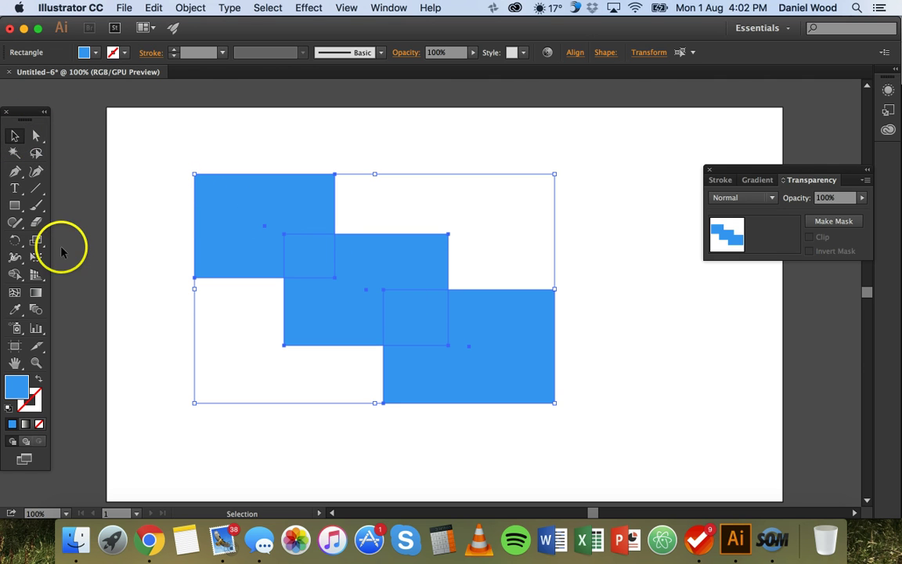
- Unite all three rectangles into one stepped shape with Shape Builder drags
{"action": "left_click", "coordinate": [14, 274]}
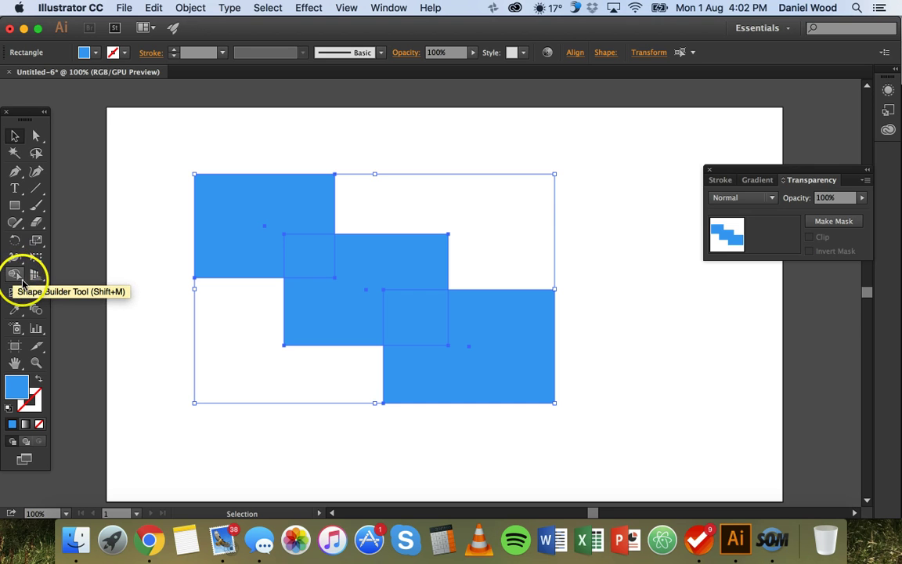
{"action": "left_click", "coordinate": [20, 276]}
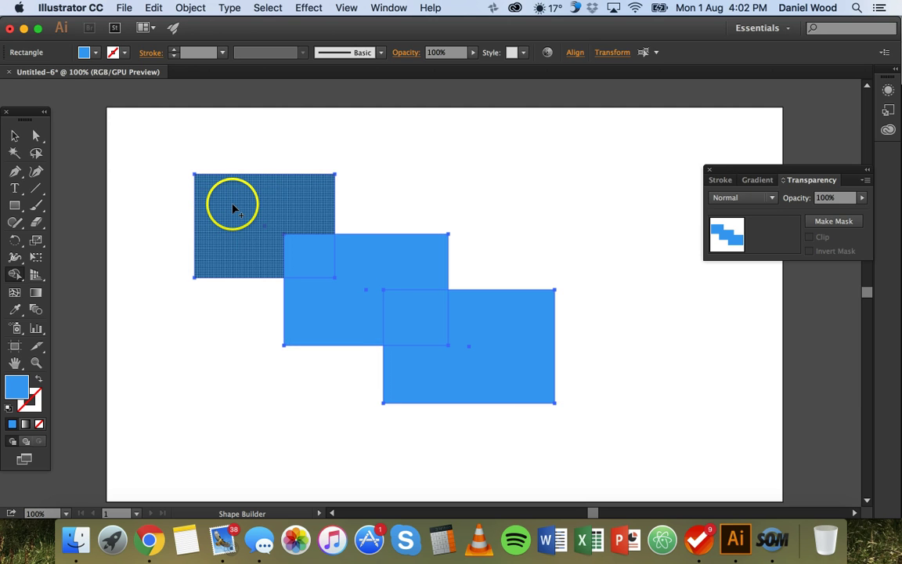
{"action": "mouse_move", "coordinate": [232, 206]}
{"action": "left_mouse_down"}
{"action": "mouse_move", "coordinate": [242, 223]}
{"action": "mouse_move", "coordinate": [395, 314]}
{"action": "left_mouse_up"}
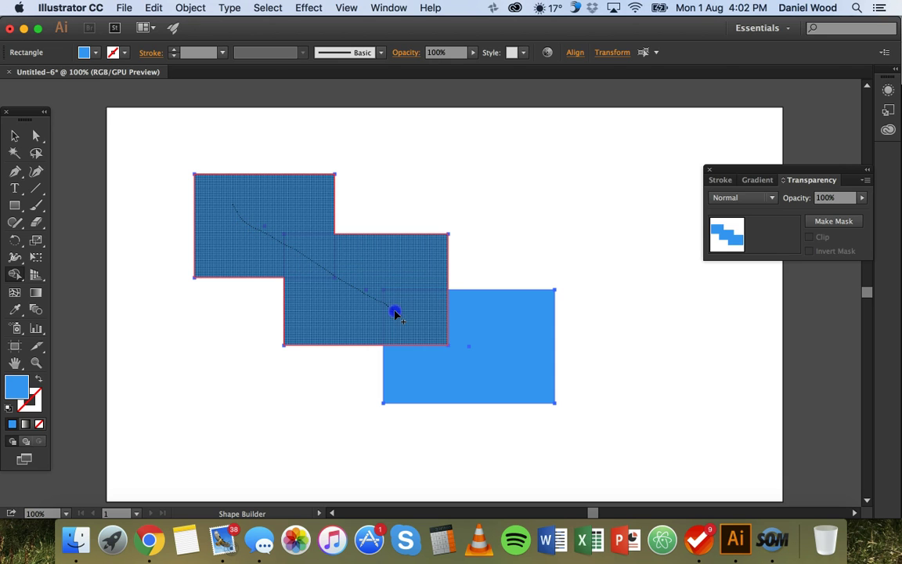
{"action": "left_click_drag", "start_coordinate": [465, 348], "coordinate": [503, 369]}
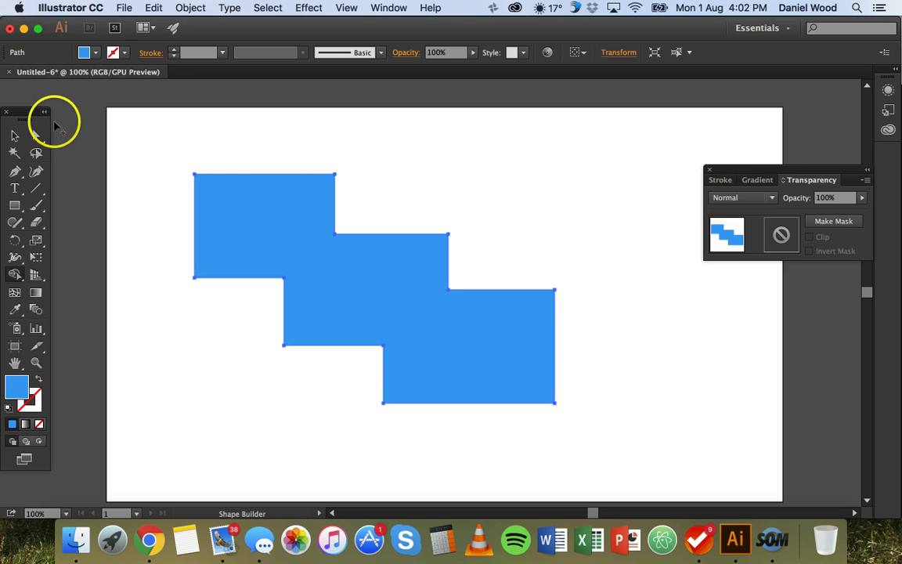
- Deselect, then move the merged staircase shape up and to the right
{"action": "left_click", "coordinate": [14, 136]}
{"action": "left_click", "coordinate": [200, 144]}
{"action": "left_click_drag", "start_coordinate": [297, 221], "coordinate": [319, 208]}
{"action": "left_click_drag", "start_coordinate": [237, 197], "coordinate": [189, 268]}
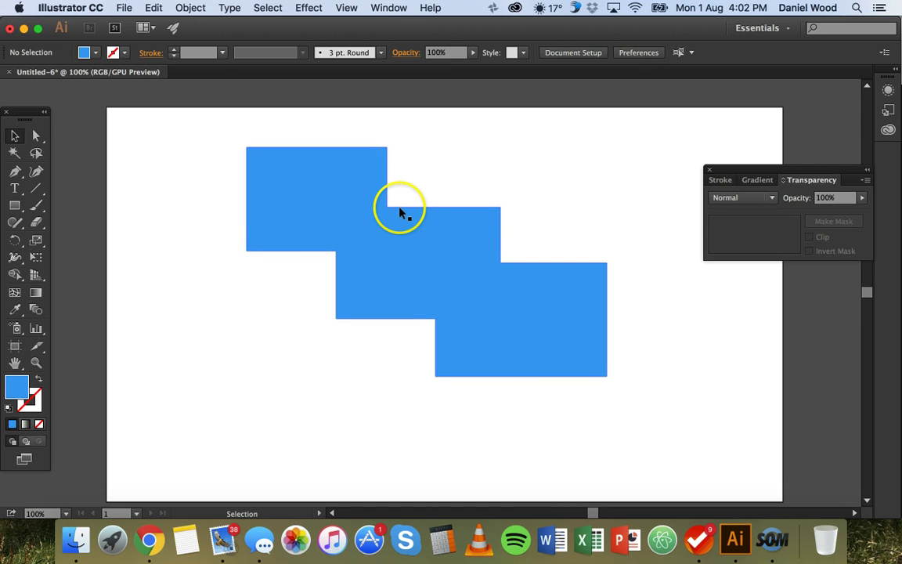
- Undo the move and merge, restoring three separate rectangles, and undo a stray nudge
{"action": "key", "text": "super+z"}
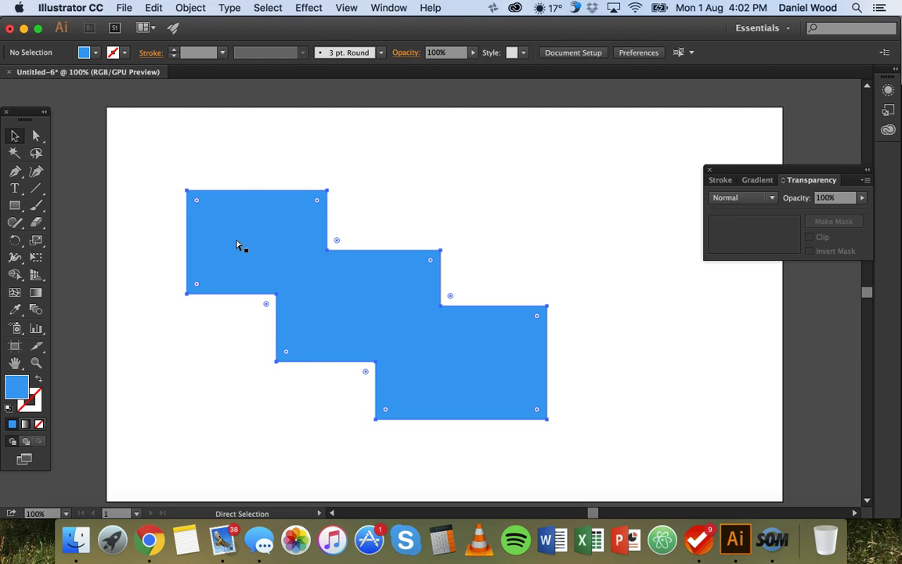
{"action": "key", "text": "super+z"}
{"action": "key", "text": "super+z"}
{"action": "key", "text": "super+z"}
{"action": "key", "text": "super+z"}
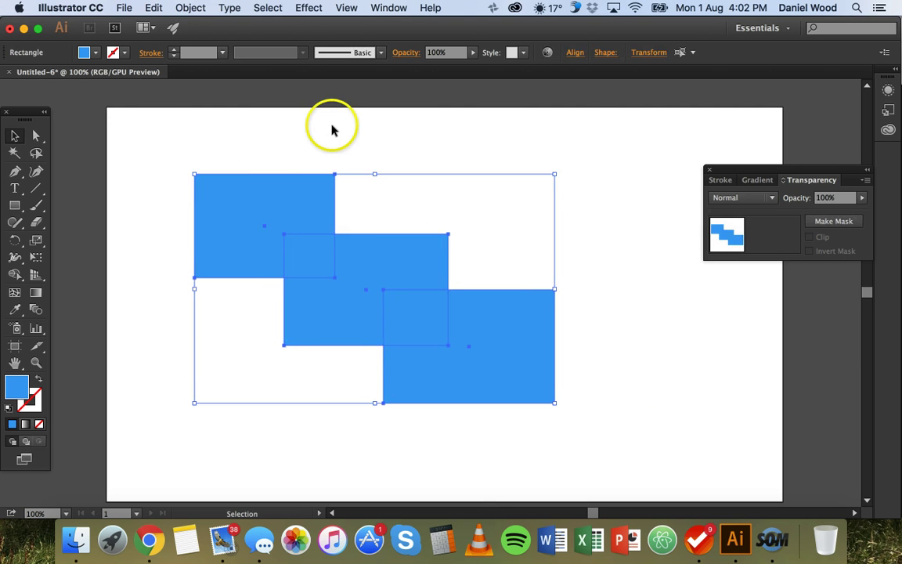
{"action": "left_click", "coordinate": [254, 162]}
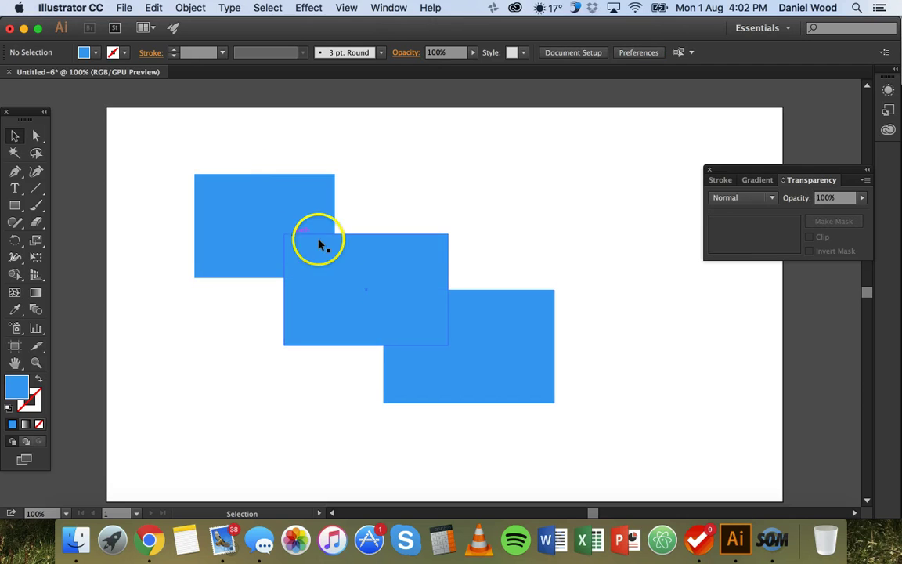
{"action": "left_click", "coordinate": [470, 338]}
{"action": "mouse_move", "coordinate": [504, 339]}
{"action": "left_mouse_down"}
{"action": "mouse_move", "coordinate": [538, 359]}
{"action": "mouse_move", "coordinate": [502, 336]}
{"action": "left_mouse_up"}
{"action": "key", "text": "super+z"}
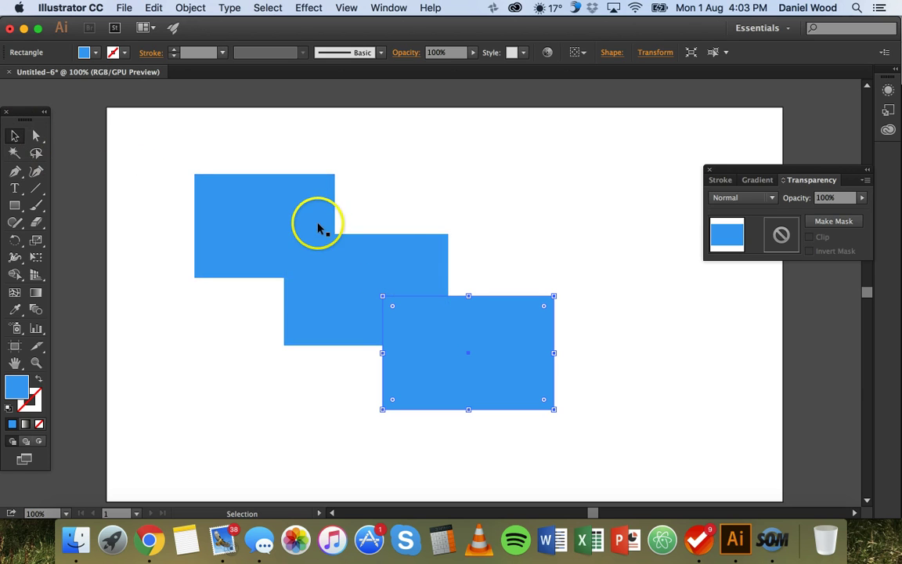
- Select the lower-right, middle and top-left rectangles for shape building
{"action": "left_click", "coordinate": [399, 268], "text": "shift"}
{"action": "left_click", "coordinate": [235, 196], "text": "shift"}
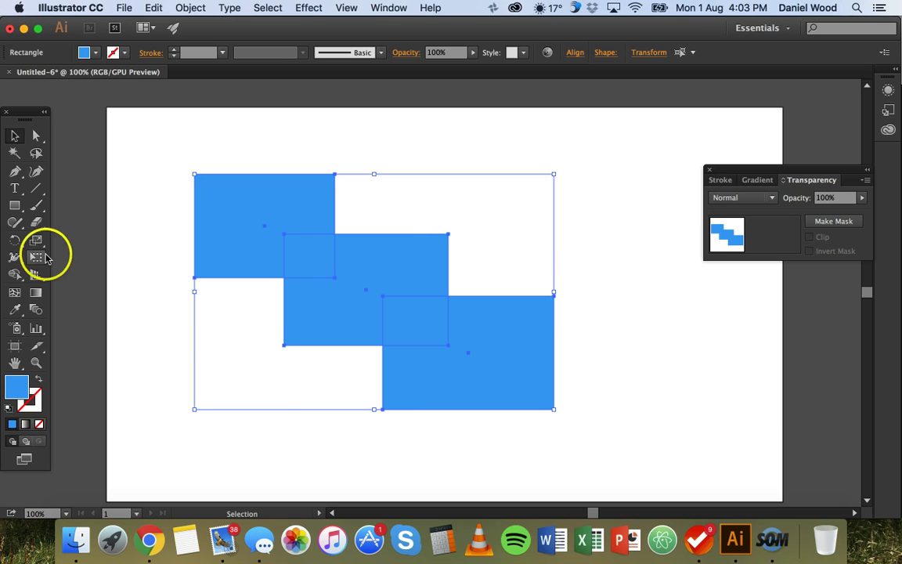
{"action": "left_click", "coordinate": [16, 276]}
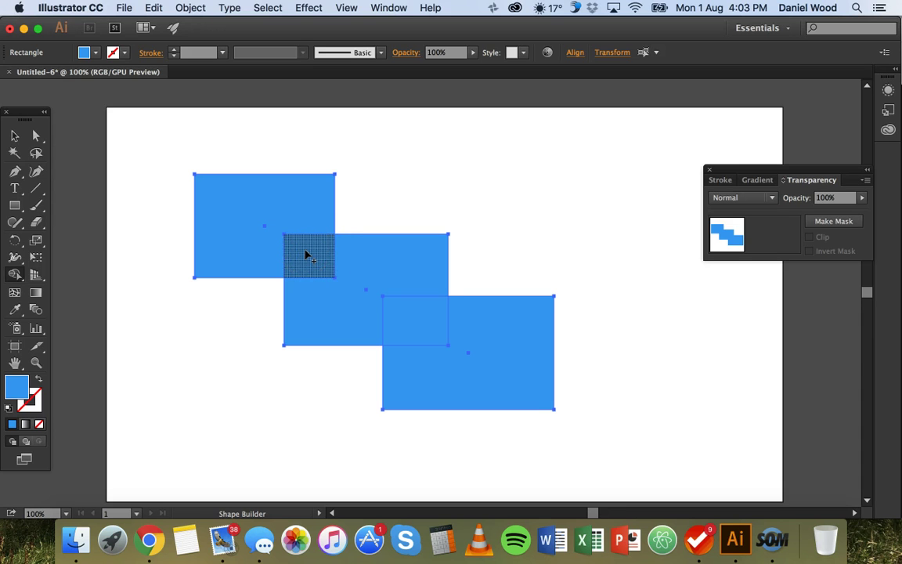
- Unite the middle rectangle into the top-left one, keeping the lower-right rectangle separate
{"action": "mouse_move", "coordinate": [306, 255]}
{"action": "left_mouse_down"}
{"action": "mouse_move", "coordinate": [341, 264]}
{"action": "mouse_move", "coordinate": [280, 236]}
{"action": "mouse_move", "coordinate": [309, 257]}
{"action": "mouse_move", "coordinate": [268, 225]}
{"action": "mouse_move", "coordinate": [321, 263]}
{"action": "mouse_move", "coordinate": [256, 214]}
{"action": "mouse_move", "coordinate": [330, 275]}
{"action": "left_mouse_up"}
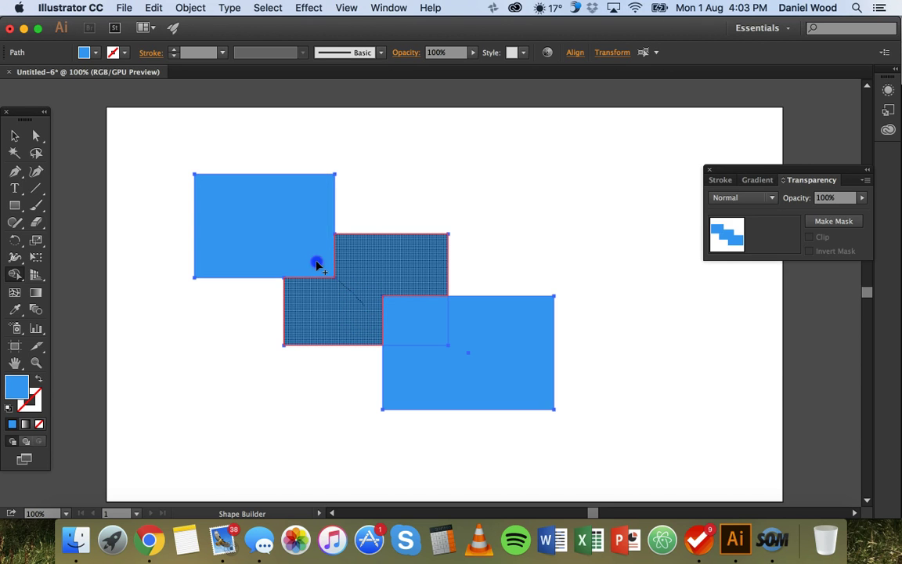
{"action": "mouse_move", "coordinate": [317, 267]}
{"action": "left_mouse_down"}
{"action": "mouse_move", "coordinate": [288, 228]}
{"action": "mouse_move", "coordinate": [291, 235]}
{"action": "left_mouse_up"}
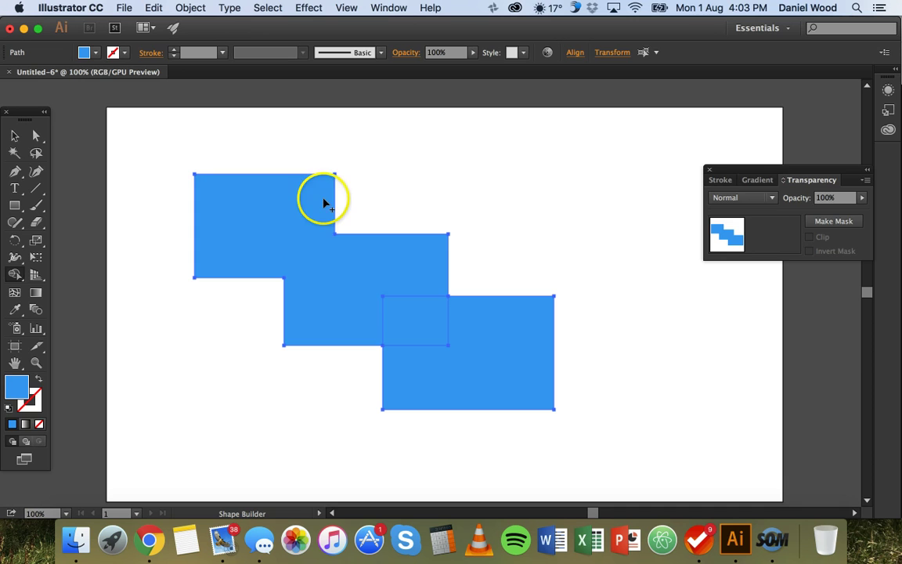
{"action": "left_click", "coordinate": [14, 135]}
{"action": "left_click", "coordinate": [244, 203]}
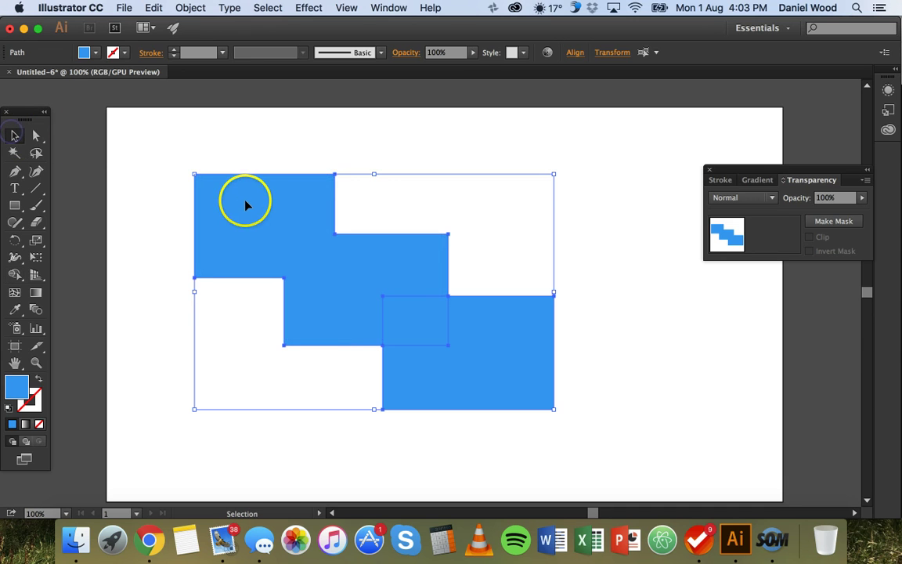
{"action": "left_click_drag", "start_coordinate": [243, 203], "coordinate": [197, 175]}
- Drag the merged staircase shape, then undo the move and the merge
{"action": "left_click", "coordinate": [335, 183]}
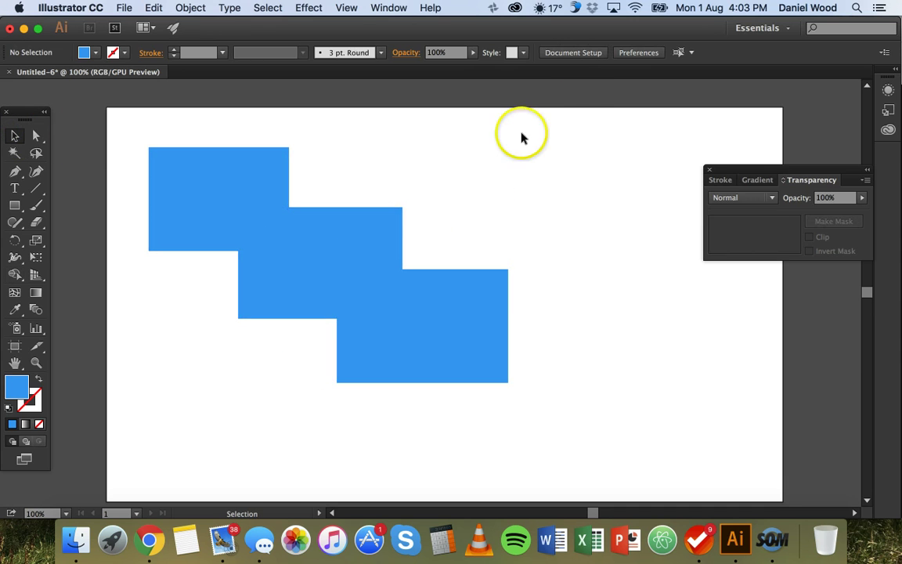
{"action": "left_click", "coordinate": [276, 185]}
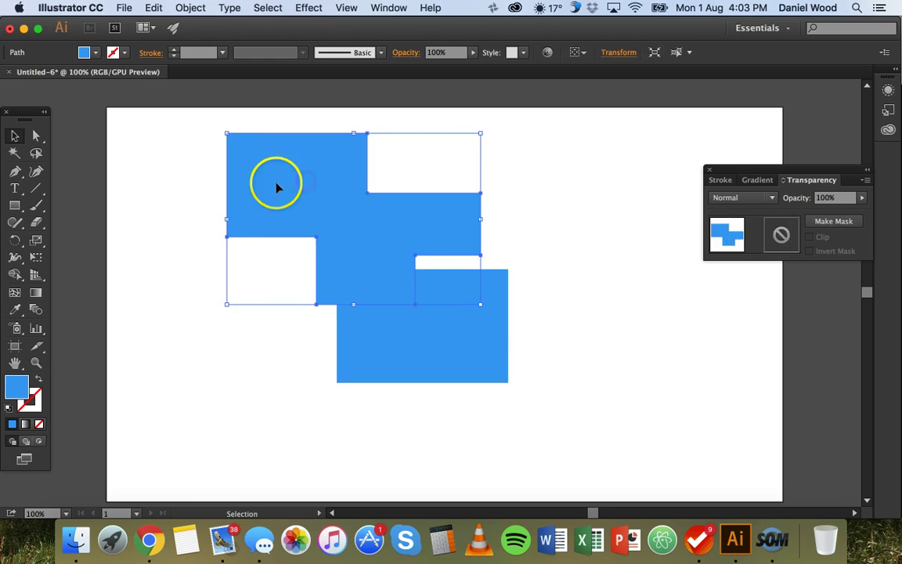
{"action": "left_click_drag", "start_coordinate": [275, 186], "coordinate": [205, 188]}
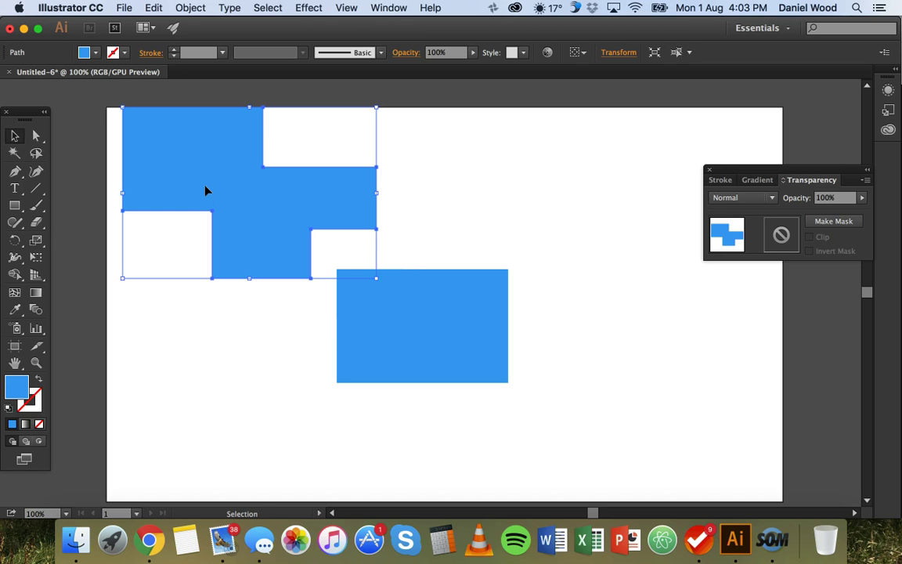
{"action": "key", "text": "super+z"}
{"action": "key", "text": "super+z"}
{"action": "key", "text": "super+z"}
{"action": "key", "text": "super+z"}
{"action": "key", "text": "super+z"}
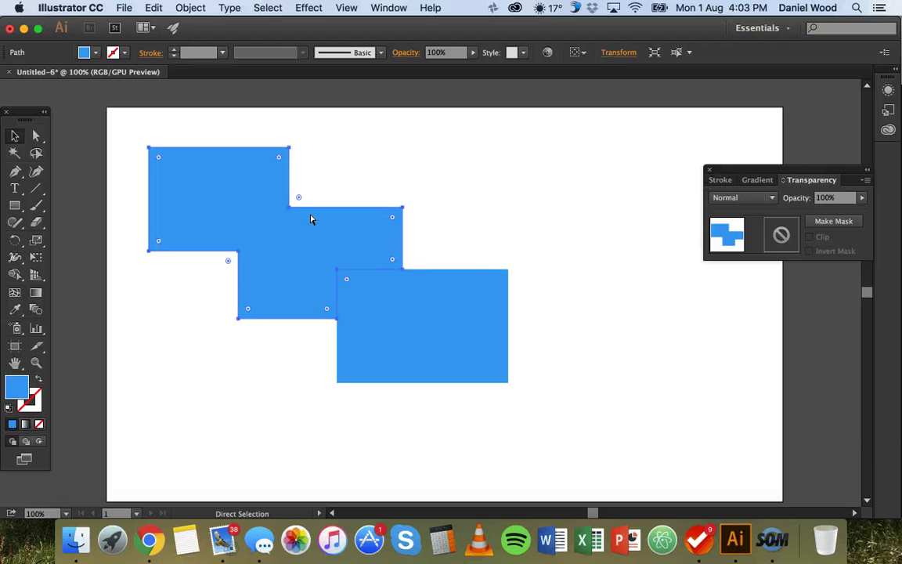
- Select the lower-right, middle and top-left rectangles for Shape Builder
{"action": "key", "text": "v"}
{"action": "left_click", "coordinate": [550, 191]}
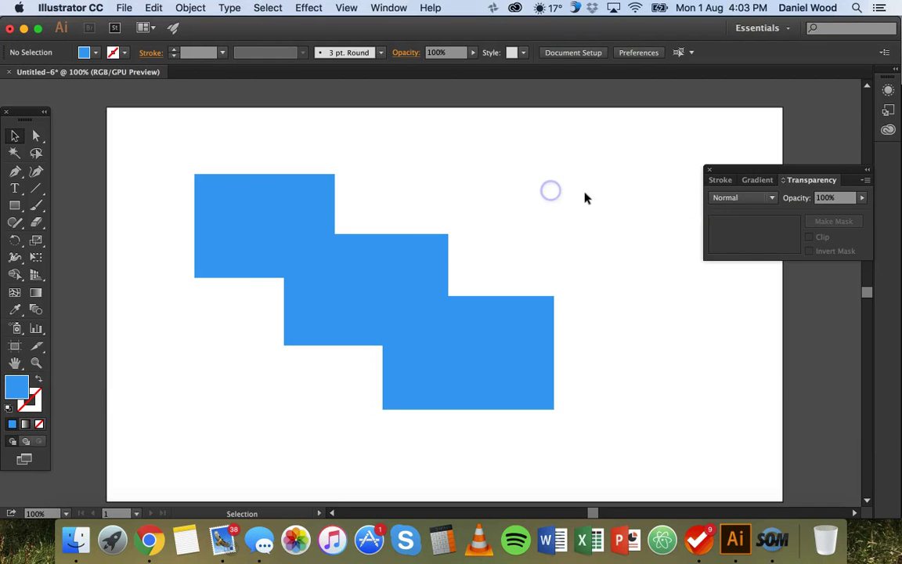
{"action": "left_click", "coordinate": [504, 348]}
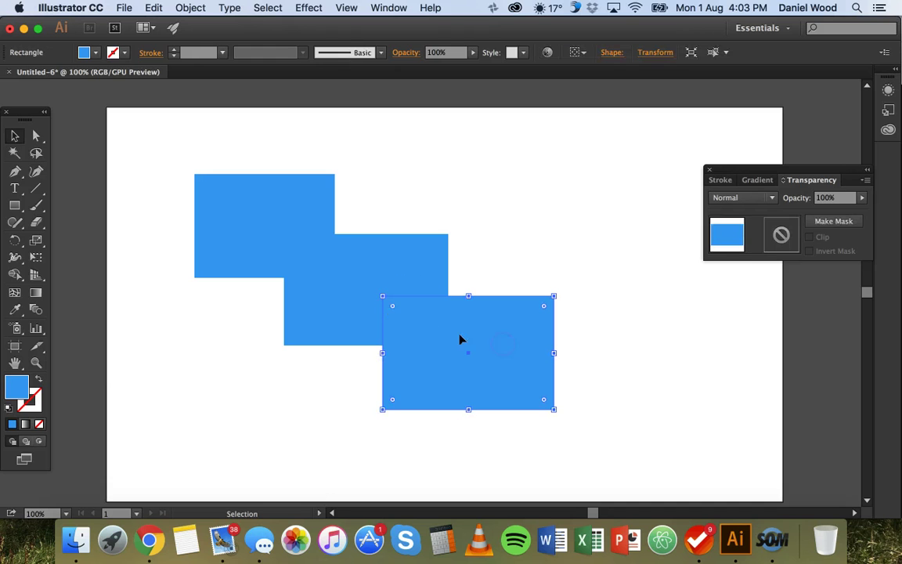
{"action": "left_click", "coordinate": [388, 272], "text": "shift"}
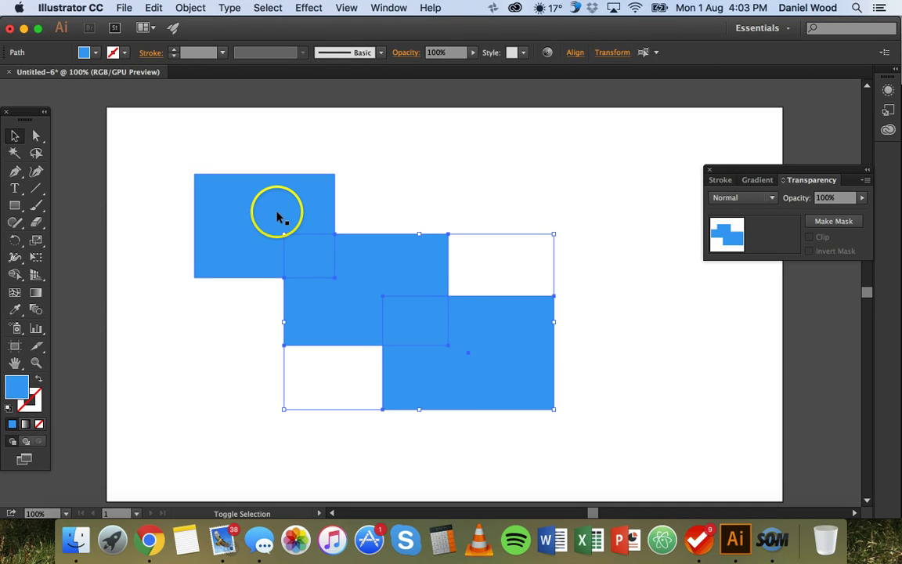
{"action": "left_click", "coordinate": [278, 218], "text": "shift"}
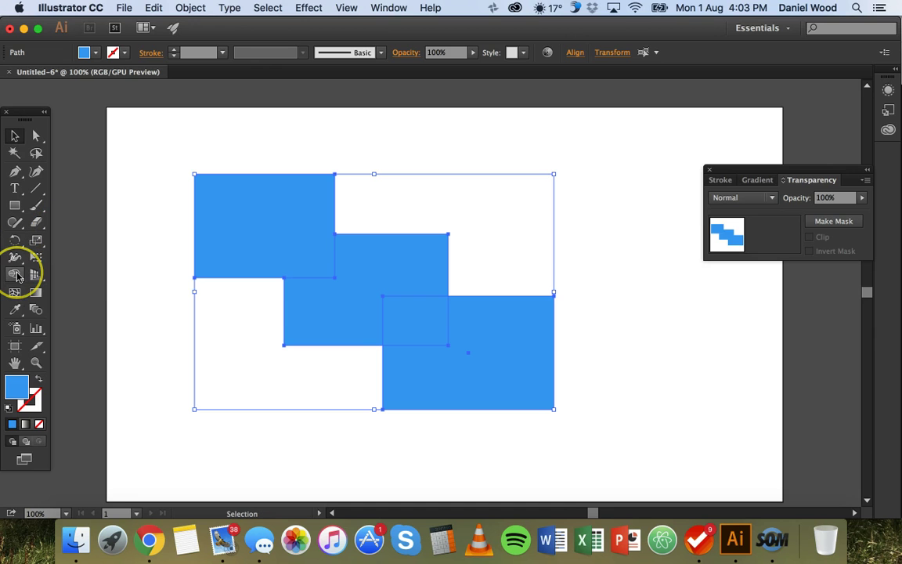
{"action": "left_click", "coordinate": [16, 275]}
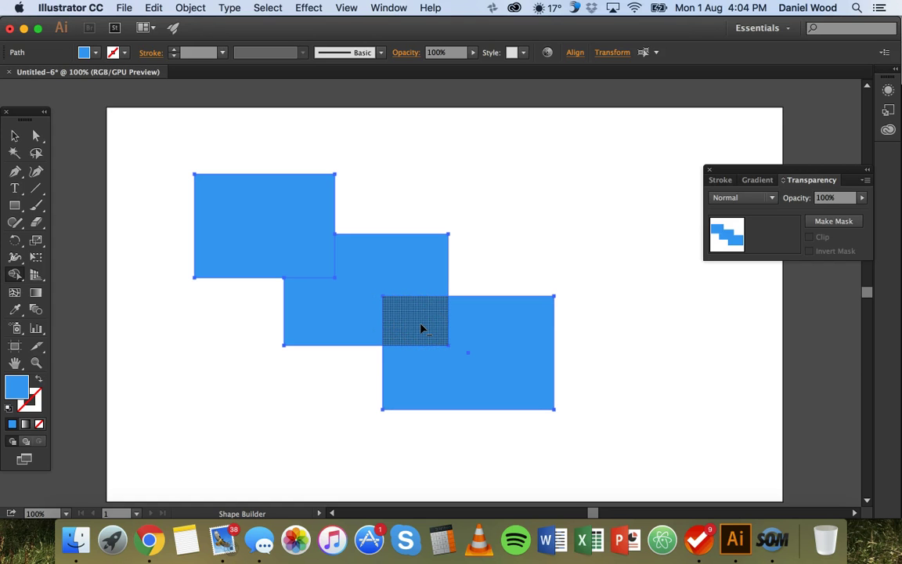
- Merge middle regions and Alt-cut the overlaps, then undo the shape-building edits
{"action": "left_click", "coordinate": [401, 292]}
{"action": "mouse_move", "coordinate": [406, 292]}
{"action": "left_mouse_down"}
{"action": "mouse_move", "coordinate": [395, 256]}
{"action": "mouse_move", "coordinate": [362, 253]}
{"action": "mouse_move", "coordinate": [359, 264]}
{"action": "mouse_move", "coordinate": [349, 260]}
{"action": "mouse_move", "coordinate": [367, 258]}
{"action": "mouse_move", "coordinate": [272, 228]}
{"action": "mouse_move", "coordinate": [367, 313]}
{"action": "left_mouse_up"}
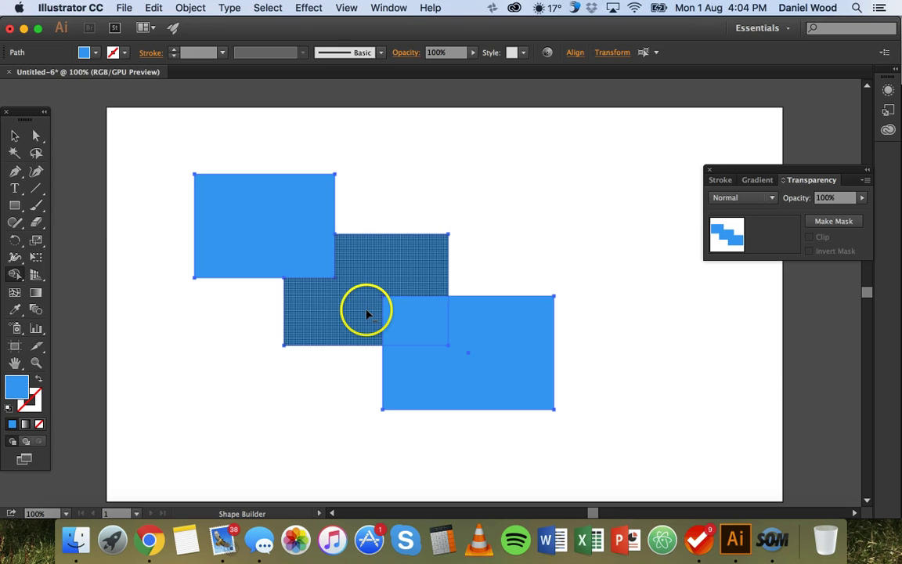
{"action": "left_click", "coordinate": [414, 327]}
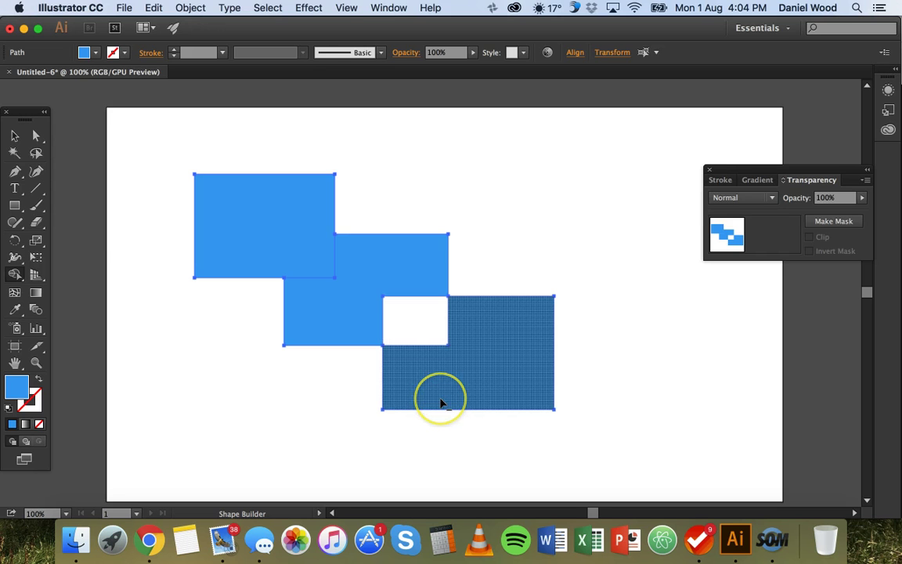
{"action": "left_click", "coordinate": [311, 259], "text": "alt"}
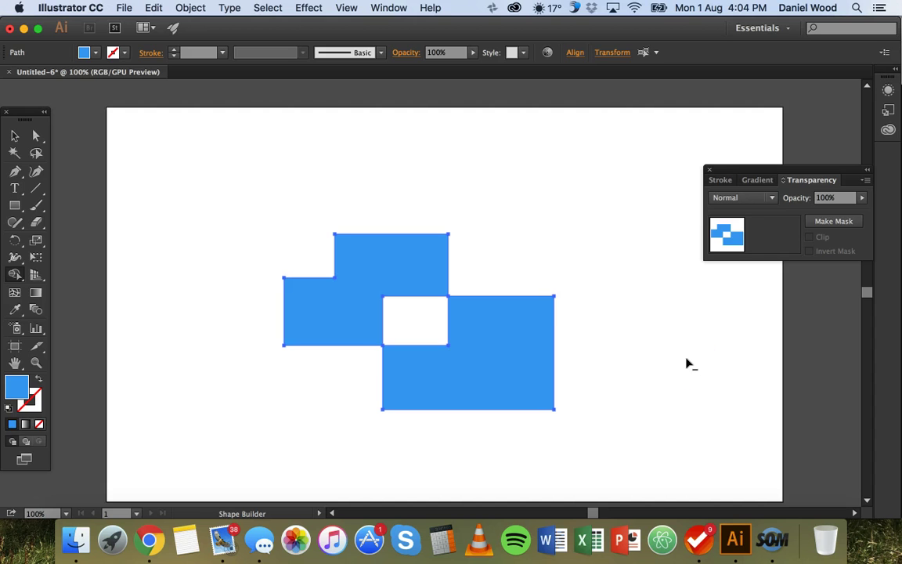
{"action": "left_click", "coordinate": [574, 306]}
{"action": "key", "text": "super+z"}
- Nudge the lower-right rectangle, then select all rectangles and delete them
{"action": "key", "text": "v"}
{"action": "key", "text": "super+z"}
{"action": "left_click_drag", "start_coordinate": [556, 303], "coordinate": [577, 311]}
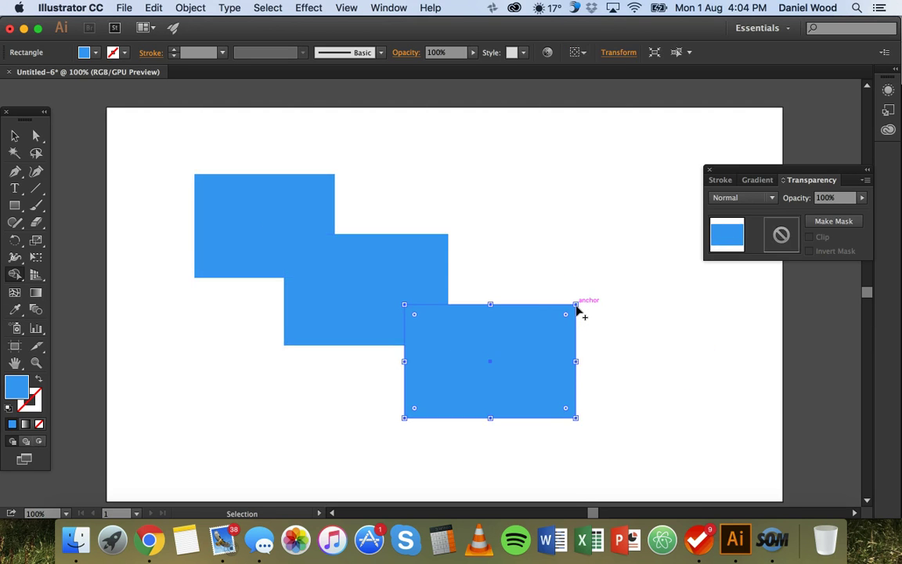
{"action": "key", "text": "super+a"}
{"action": "key", "text": "Delete"}
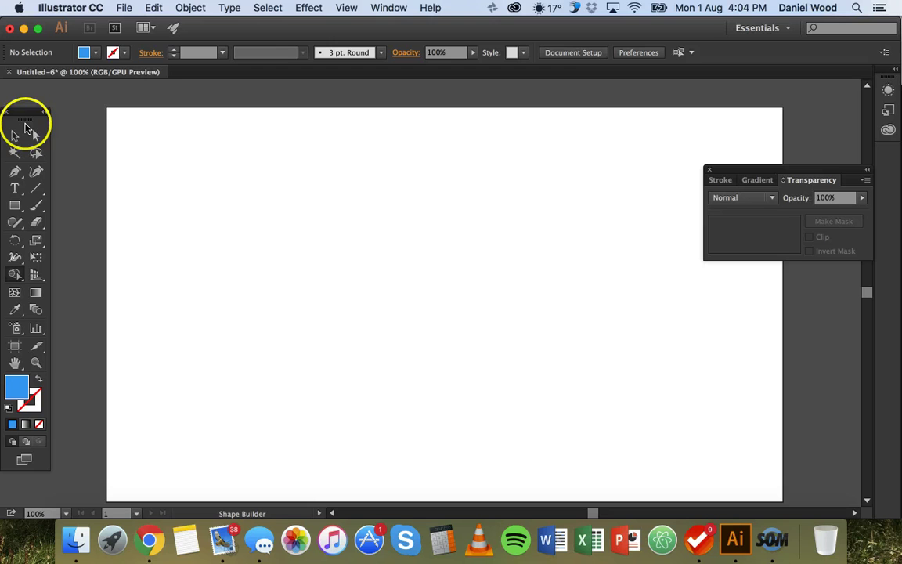
- Draw a large blue rectangle across most of the artboard
{"action": "left_click", "coordinate": [15, 206]}
{"action": "left_click_drag", "start_coordinate": [187, 159], "coordinate": [665, 444]}
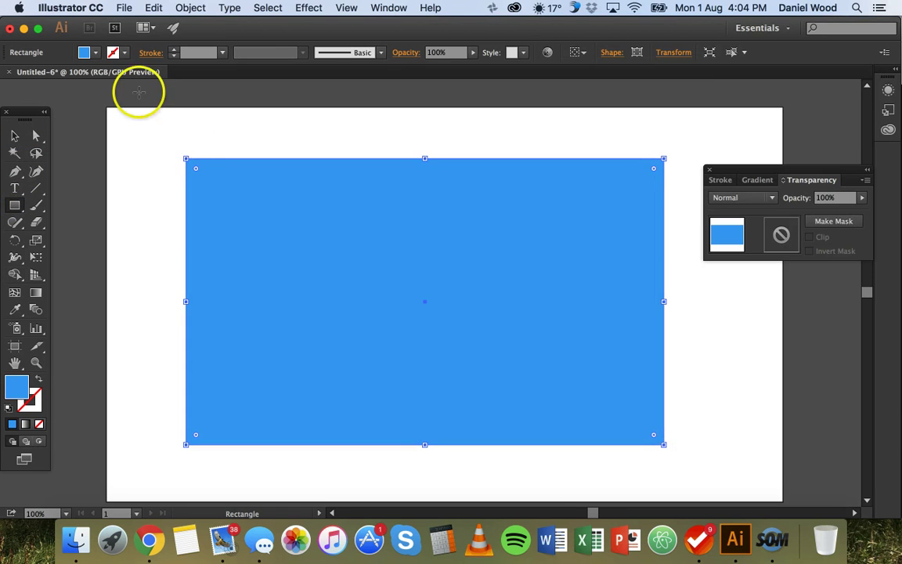
{"action": "left_click", "coordinate": [15, 135]}
{"action": "left_click", "coordinate": [80, 138]}
- Set the fill colour to yellow from the swatches
{"action": "left_click", "coordinate": [87, 52]}
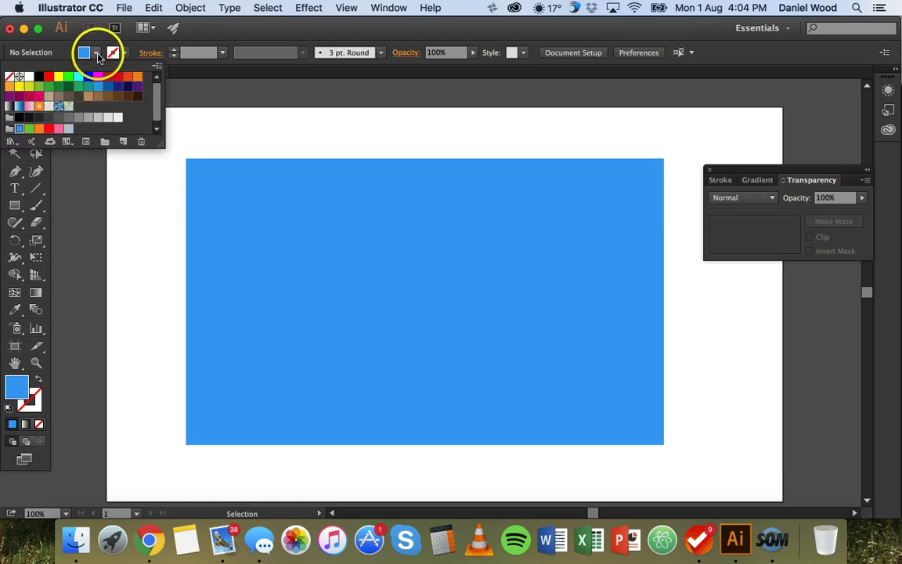
{"action": "left_click", "coordinate": [56, 79]}
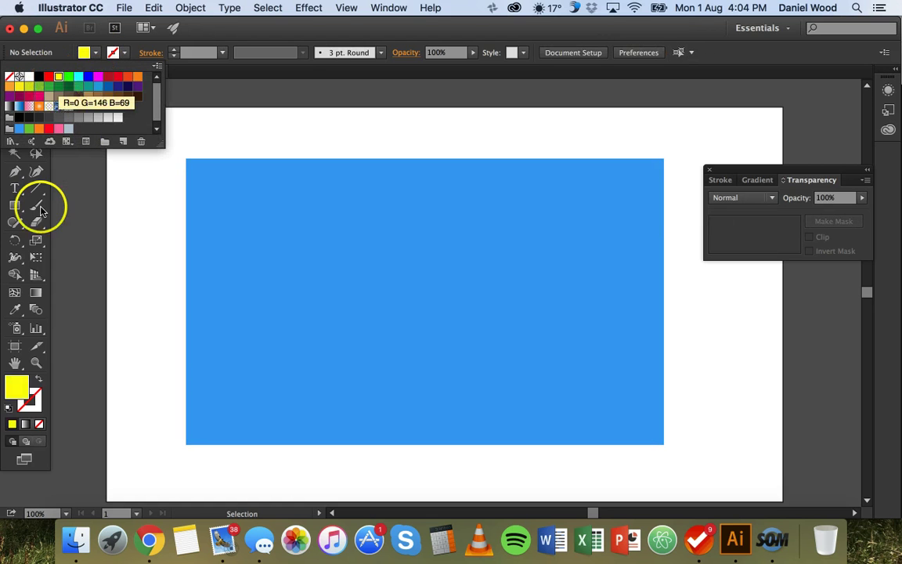
{"action": "left_click", "coordinate": [15, 207]}
{"action": "left_click", "coordinate": [280, 219]}
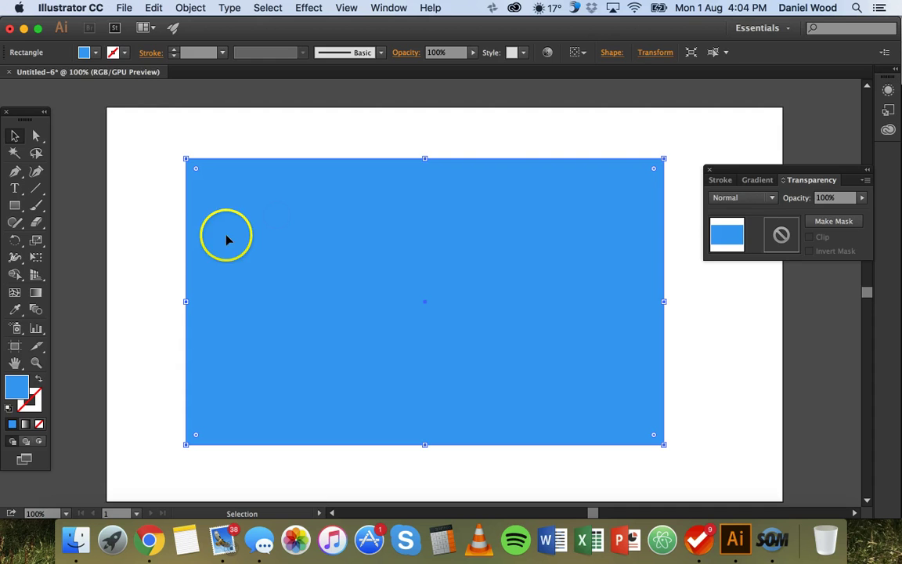
{"action": "left_click", "coordinate": [86, 153]}
- Draw a yellow rectangle and move it to the centre of the blue one
{"action": "left_click", "coordinate": [14, 205]}
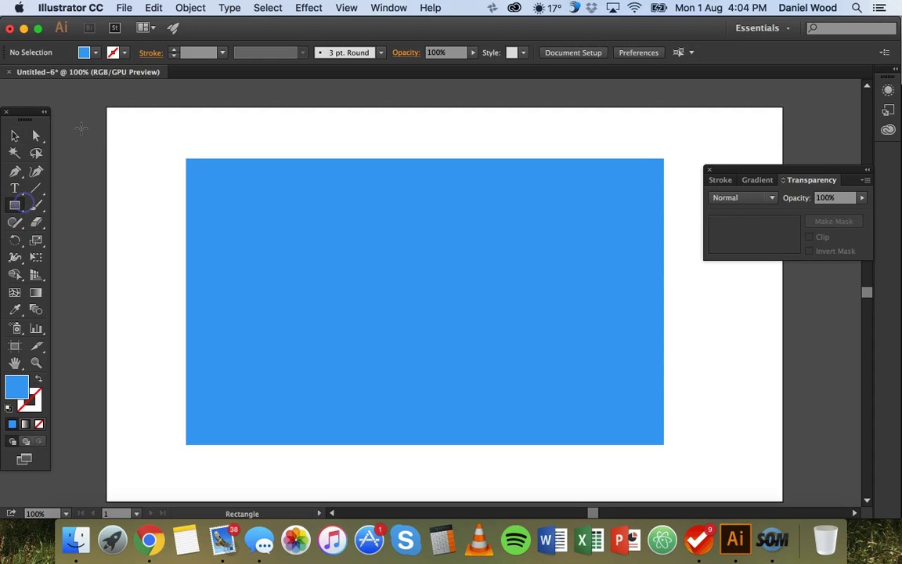
{"action": "left_click", "coordinate": [95, 53]}
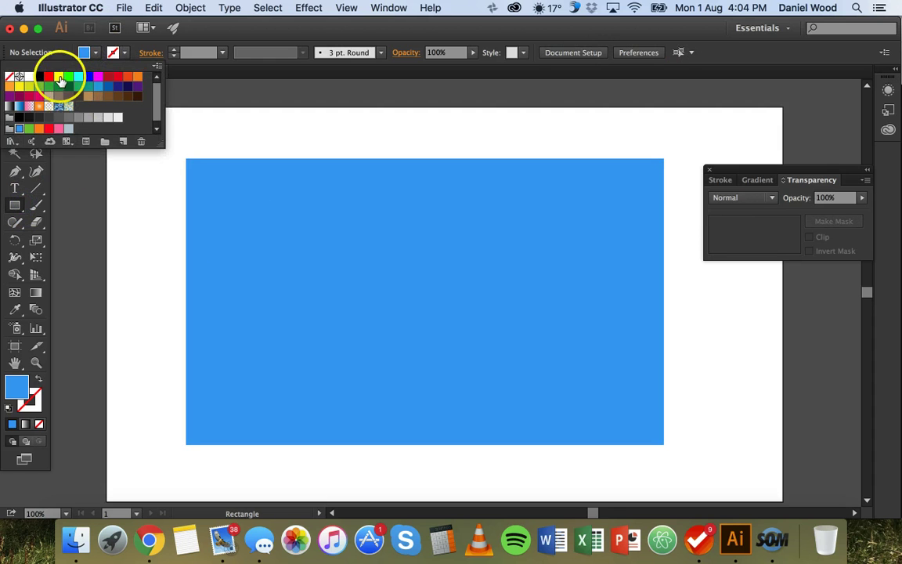
{"action": "left_click", "coordinate": [56, 79]}
{"action": "left_click", "coordinate": [395, 269]}
{"action": "left_click_drag", "start_coordinate": [255, 118], "coordinate": [400, 230]}
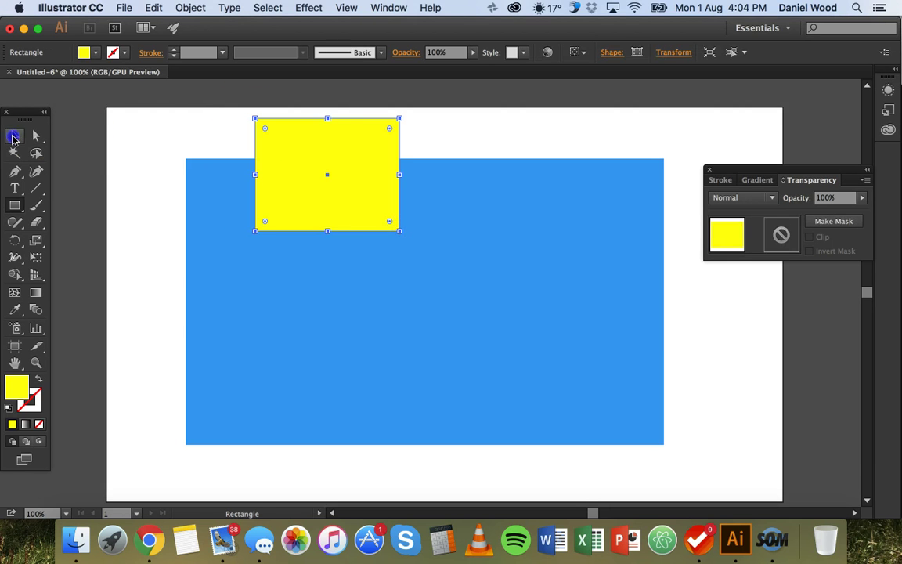
{"action": "left_click", "coordinate": [15, 135]}
{"action": "left_click_drag", "start_coordinate": [306, 146], "coordinate": [406, 274]}
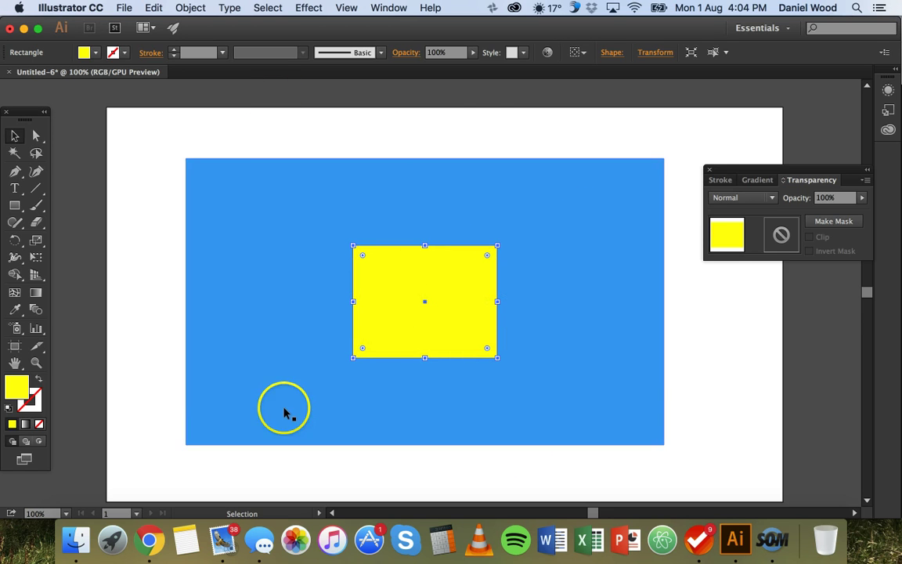
{"action": "left_click", "coordinate": [221, 291]}
- Select both rectangles and remove the yellow region with Shape Builder, leaving a hole
{"action": "left_click", "coordinate": [313, 268], "text": "shift"}
{"action": "left_click", "coordinate": [395, 271], "text": "shift"}
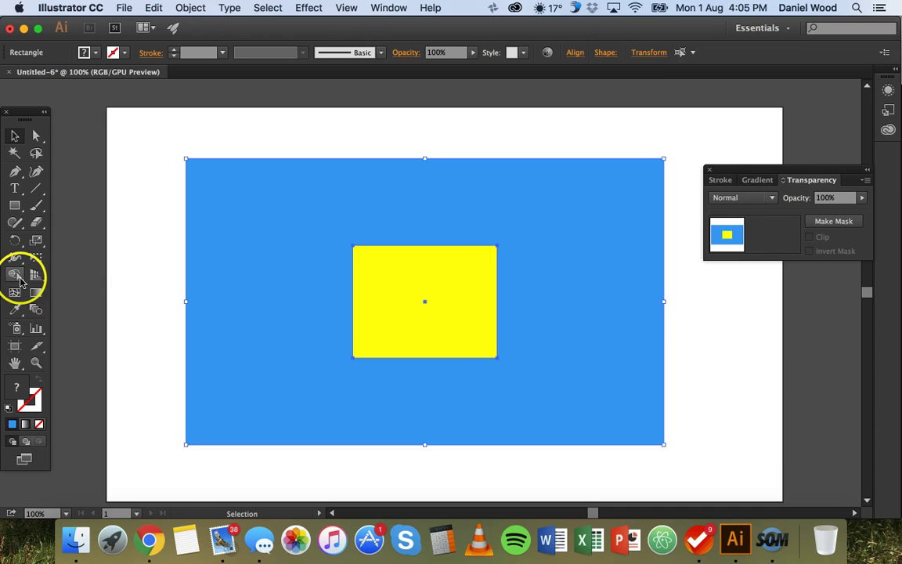
{"action": "left_click", "coordinate": [17, 275]}
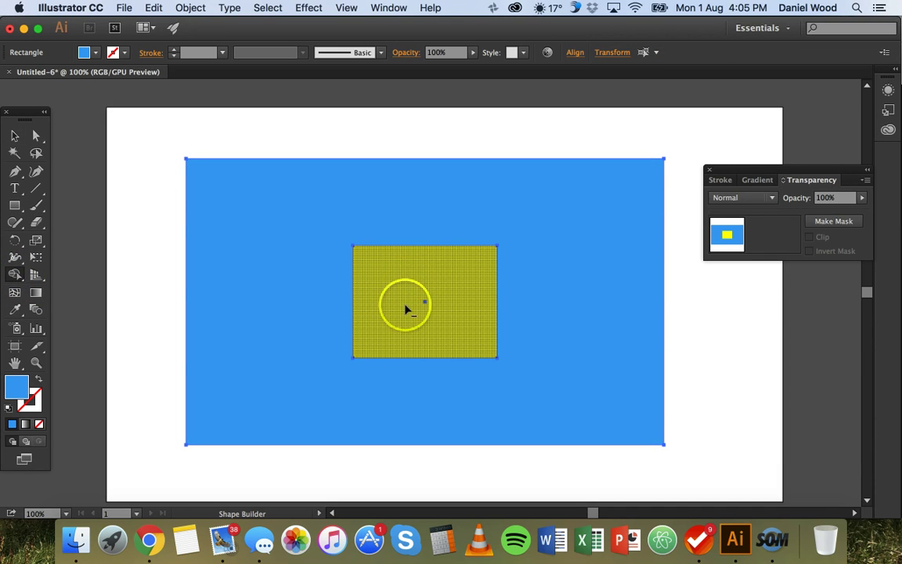
{"action": "left_click", "coordinate": [417, 287], "text": "alt"}
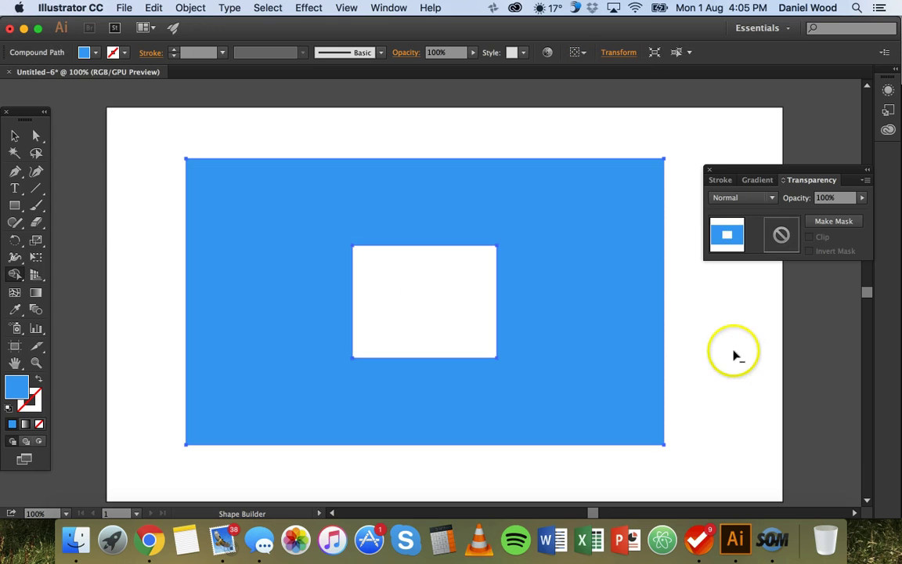
{"action": "left_click", "coordinate": [14, 136]}
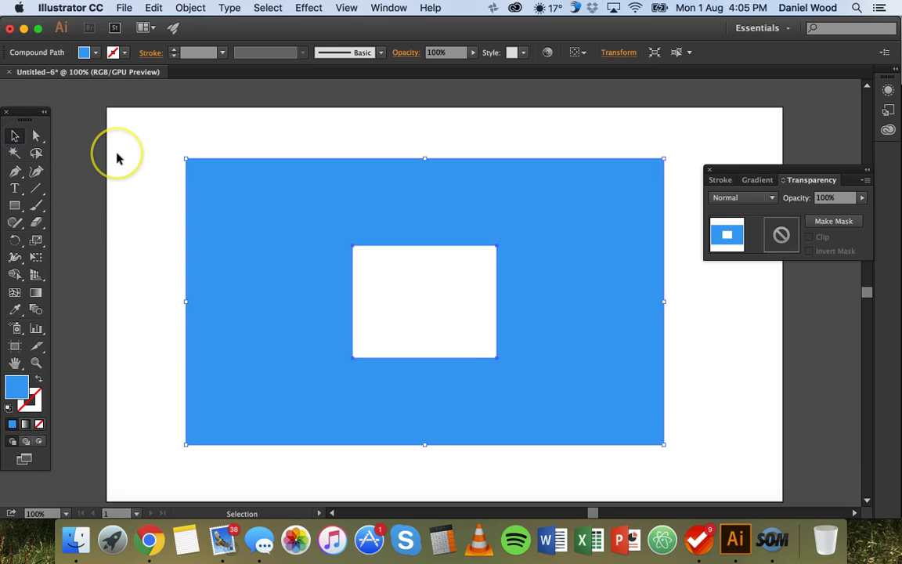
{"action": "left_click", "coordinate": [143, 155]}
- Move the holed blue frame, undo, and nudge it slightly down and right
{"action": "left_click_drag", "start_coordinate": [336, 216], "coordinate": [263, 189]}
{"action": "key", "text": "super+z"}
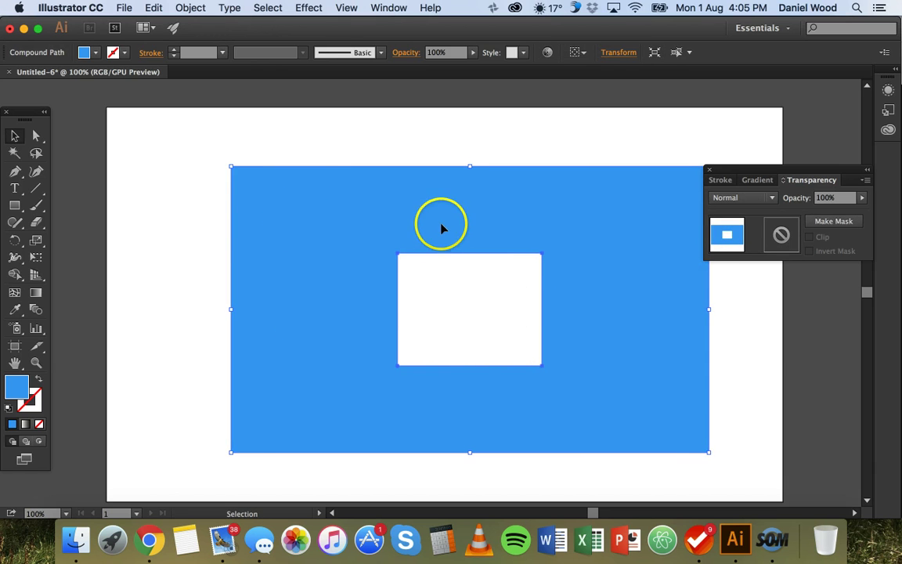
{"action": "key", "text": "super+z"}
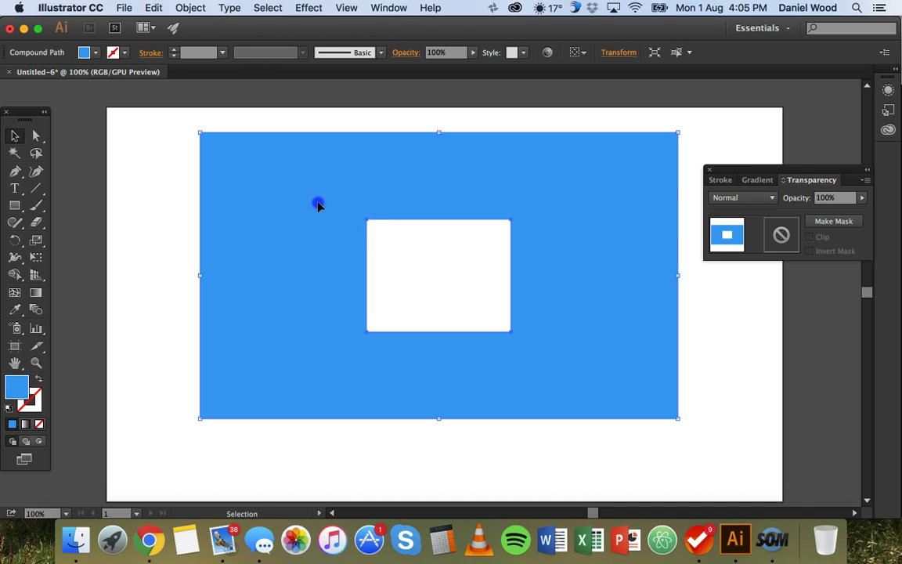
{"action": "mouse_move", "coordinate": [317, 205]}
{"action": "left_mouse_down"}
{"action": "mouse_move", "coordinate": [304, 212]}
{"action": "mouse_move", "coordinate": [320, 210]}
{"action": "left_mouse_up"}
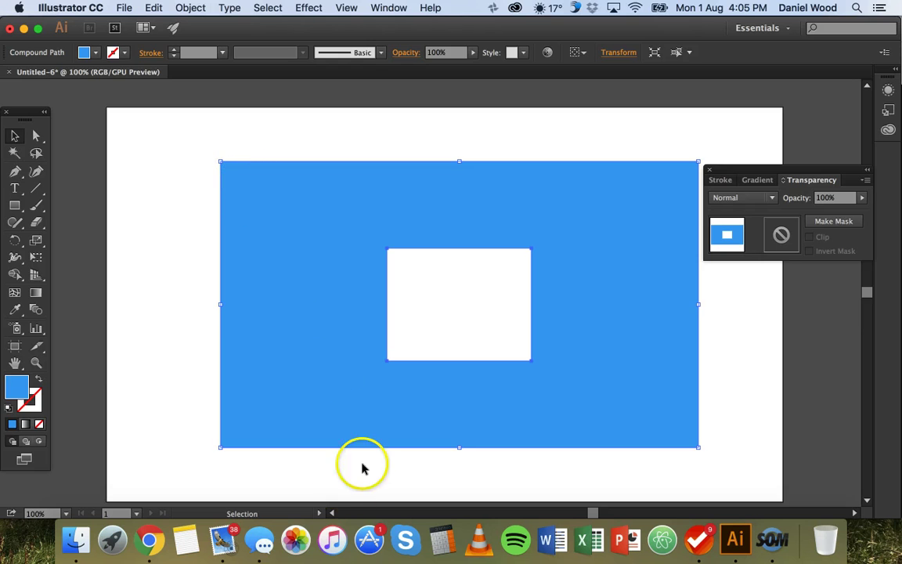
- Delete the blue frame and draw a large blue rectangle across the artboard
{"action": "key", "text": "Delete"}
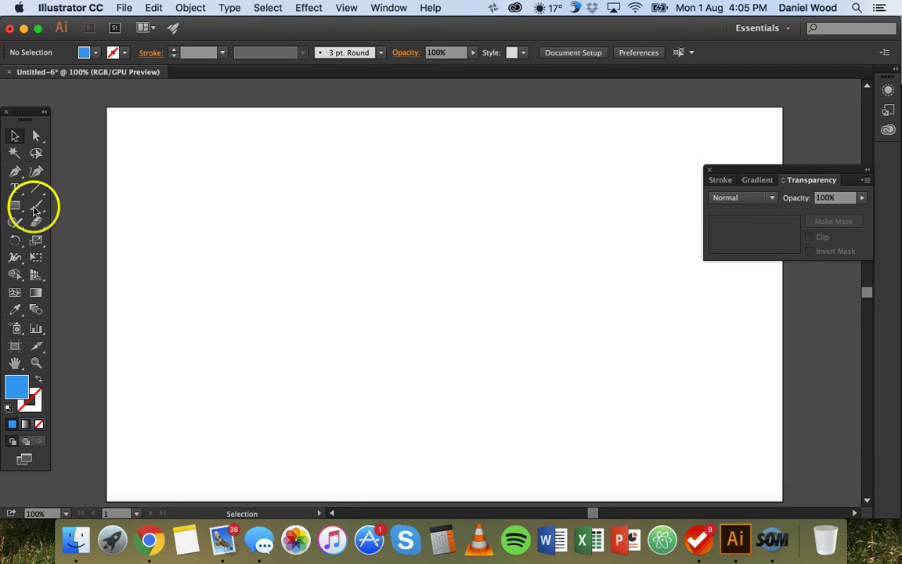
{"action": "left_click", "coordinate": [14, 205]}
{"action": "mouse_move", "coordinate": [159, 137]}
{"action": "left_mouse_down"}
{"action": "mouse_move", "coordinate": [455, 342]}
{"action": "mouse_move", "coordinate": [713, 438]}
{"action": "mouse_move", "coordinate": [722, 465]}
{"action": "left_mouse_up"}
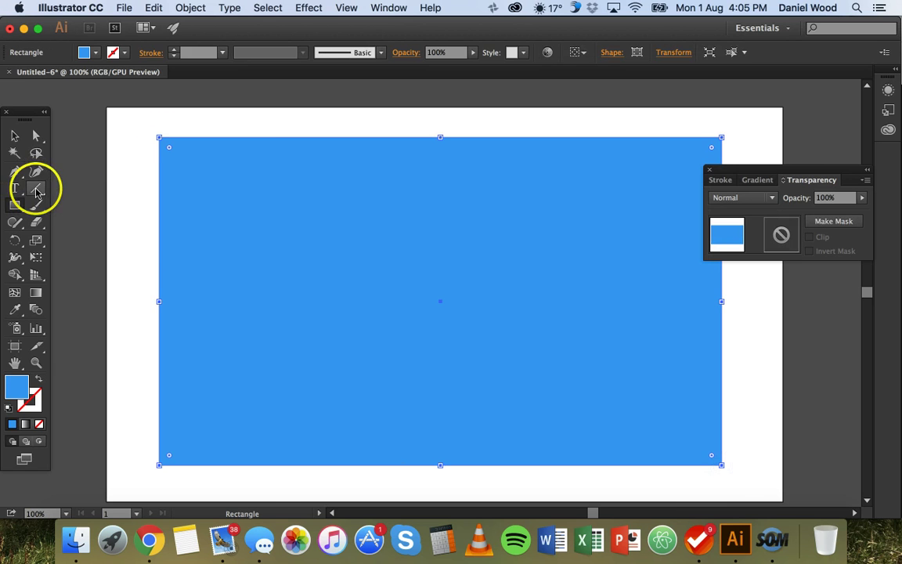
- Draw a closed slanted four-point shape with the Pen tool over the rectangle's left edge
{"action": "left_click", "coordinate": [16, 173]}
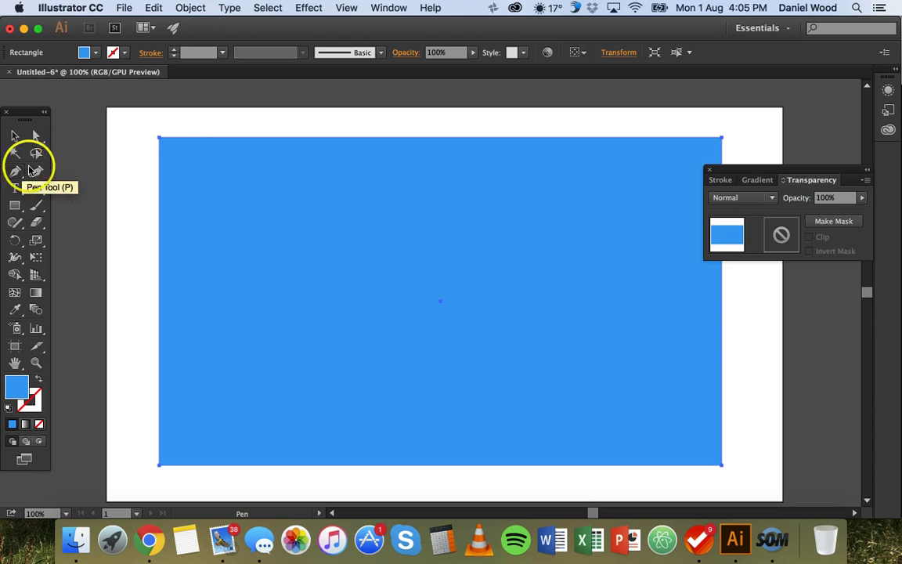
{"action": "left_click", "coordinate": [181, 116]}
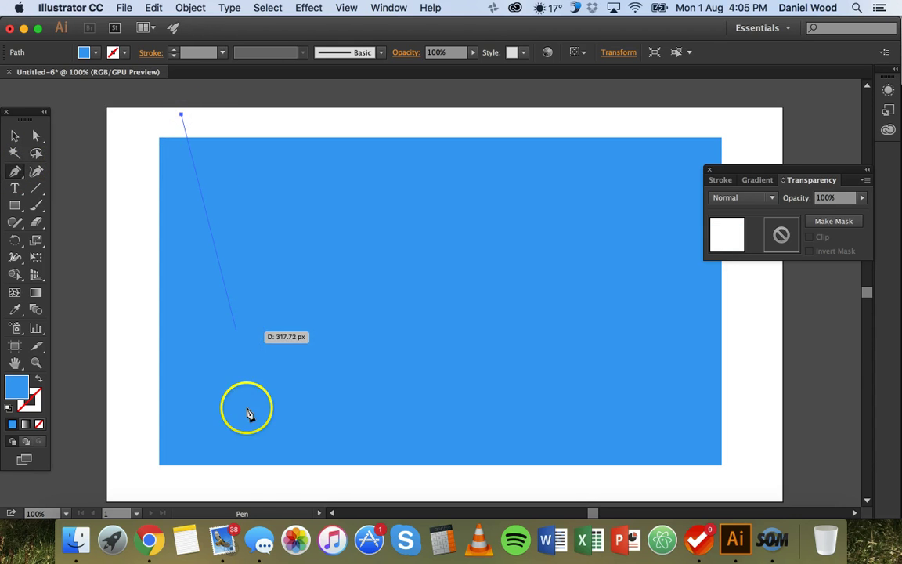
{"action": "left_click", "coordinate": [264, 485]}
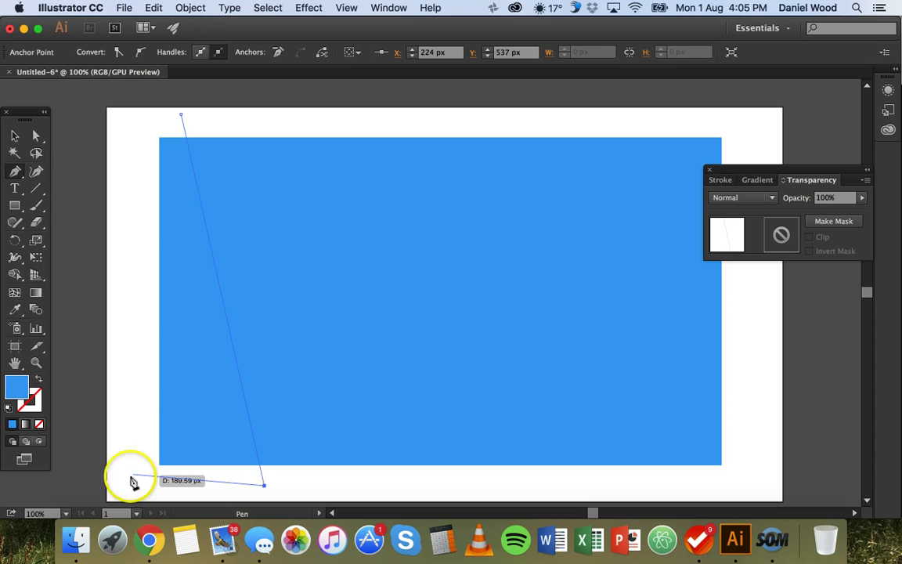
{"action": "left_click", "coordinate": [129, 476]}
{"action": "left_click", "coordinate": [120, 115]}
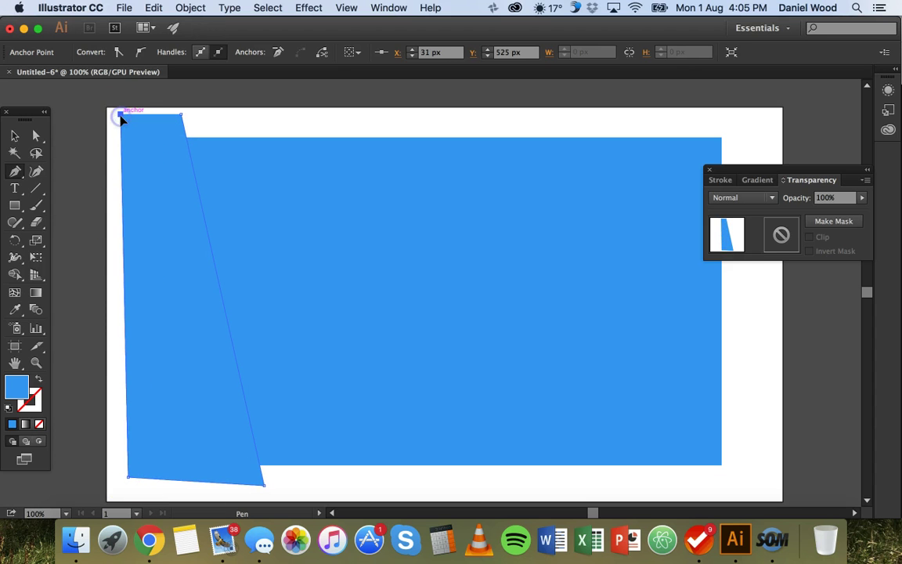
{"action": "left_click", "coordinate": [16, 137]}
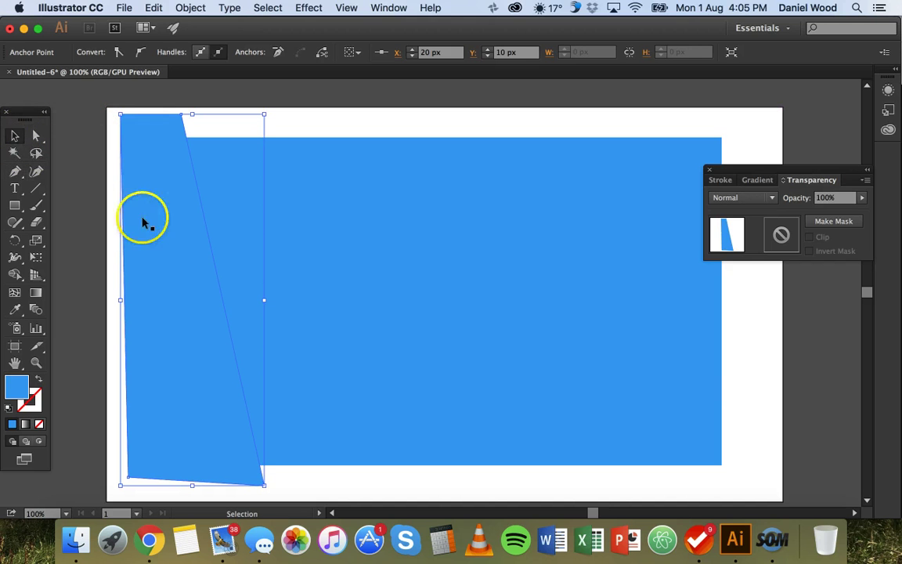
- Select both the large blue rectangle and the slanted shape
{"action": "left_click", "coordinate": [200, 247]}
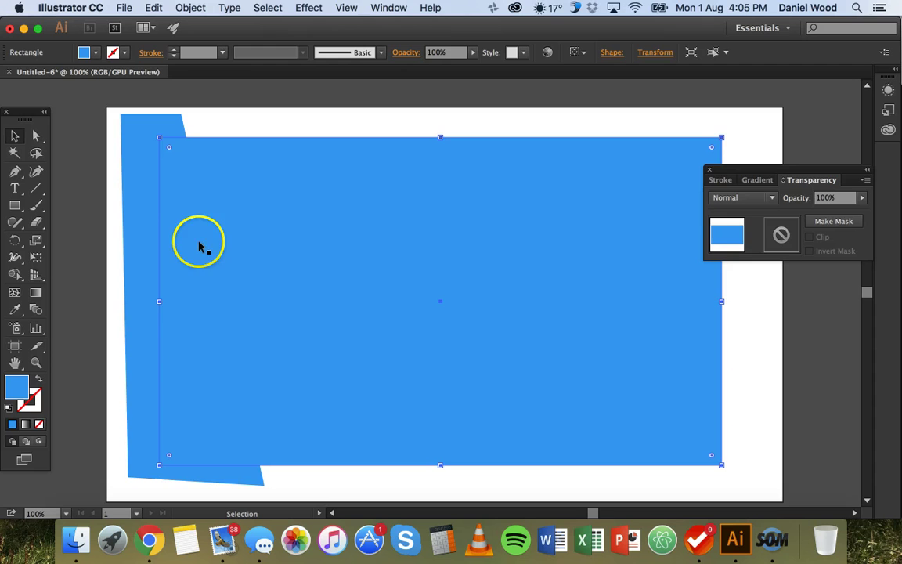
{"action": "left_click", "coordinate": [146, 228]}
{"action": "left_click", "coordinate": [157, 243]}
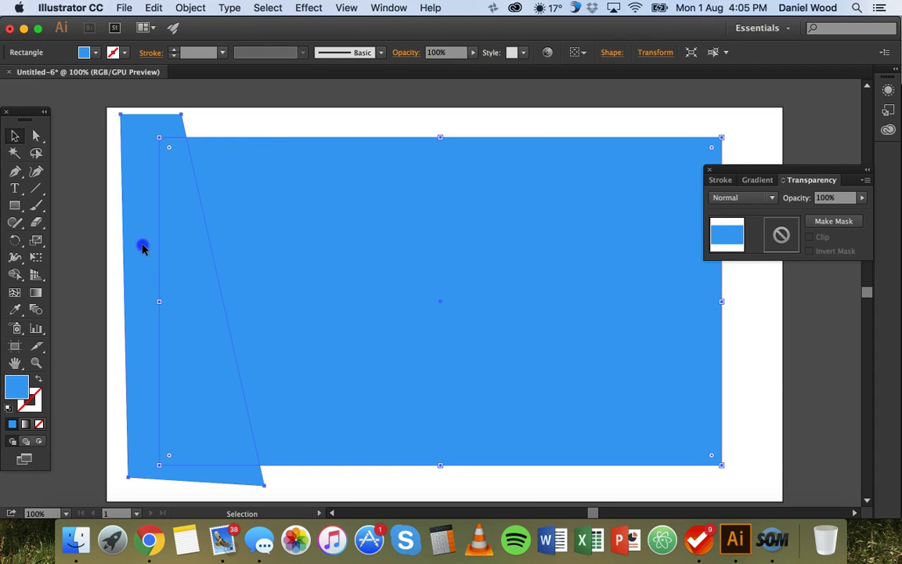
{"action": "left_click", "coordinate": [141, 246]}
{"action": "left_click", "coordinate": [396, 246]}
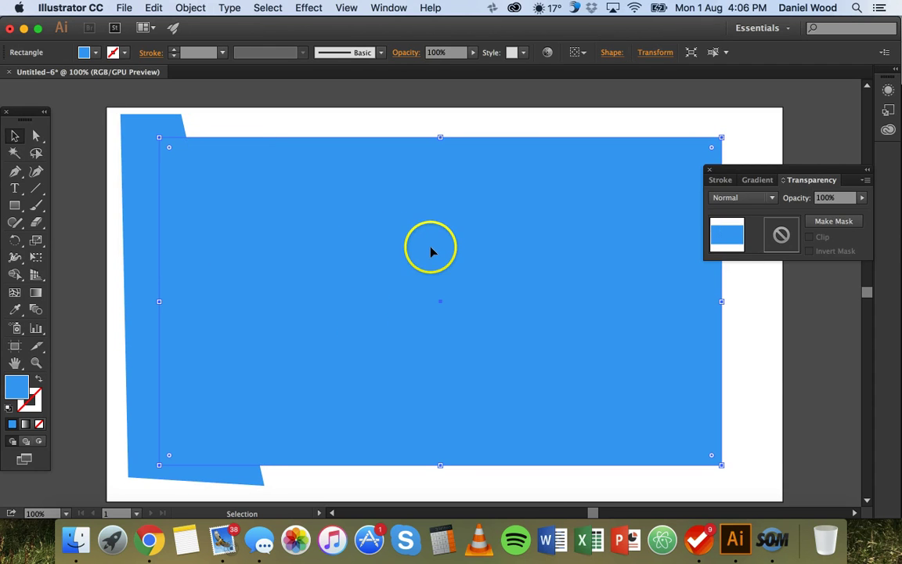
{"action": "left_click", "coordinate": [143, 145], "text": "shift"}
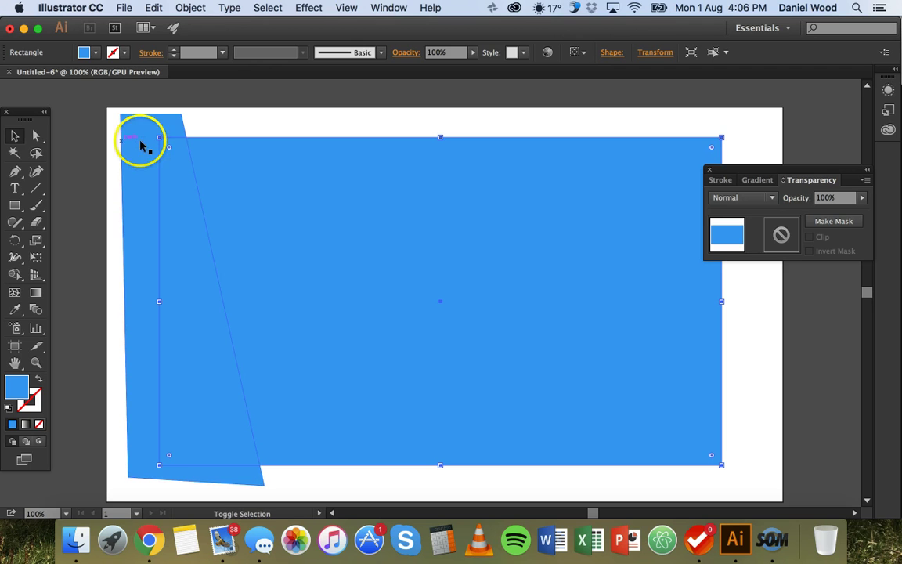
{"action": "left_click", "coordinate": [134, 137], "text": "shift"}
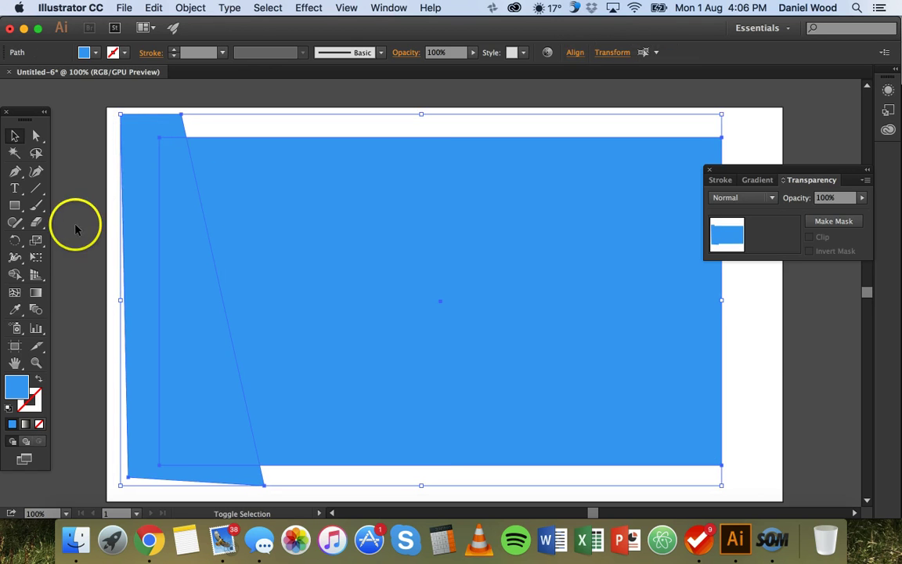
- Delete the slanted shape's sliver outside the rectangle's left edge with Shape Builder
{"action": "left_click", "coordinate": [16, 274]}
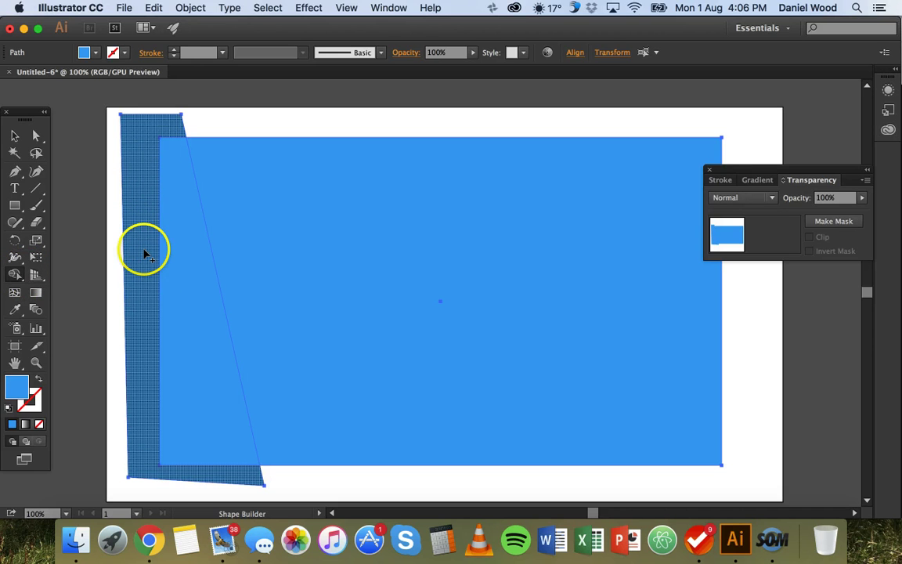
{"action": "mouse_move", "coordinate": [144, 253]}
{"action": "left_mouse_down"}
{"action": "mouse_move", "coordinate": [137, 157]}
{"action": "mouse_move", "coordinate": [147, 142]}
{"action": "mouse_move", "coordinate": [149, 181]}
{"action": "mouse_move", "coordinate": [134, 151]}
{"action": "left_mouse_up"}
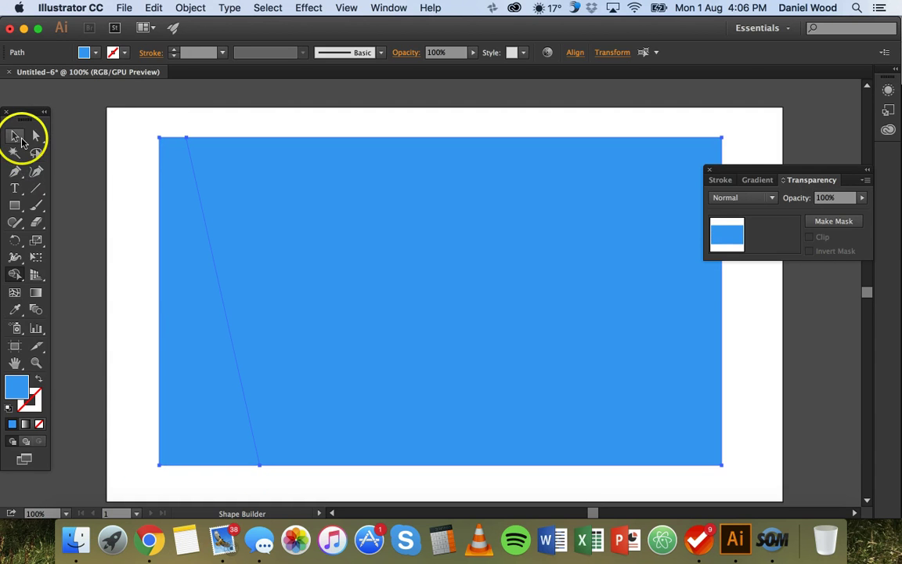
{"action": "left_click", "coordinate": [17, 138]}
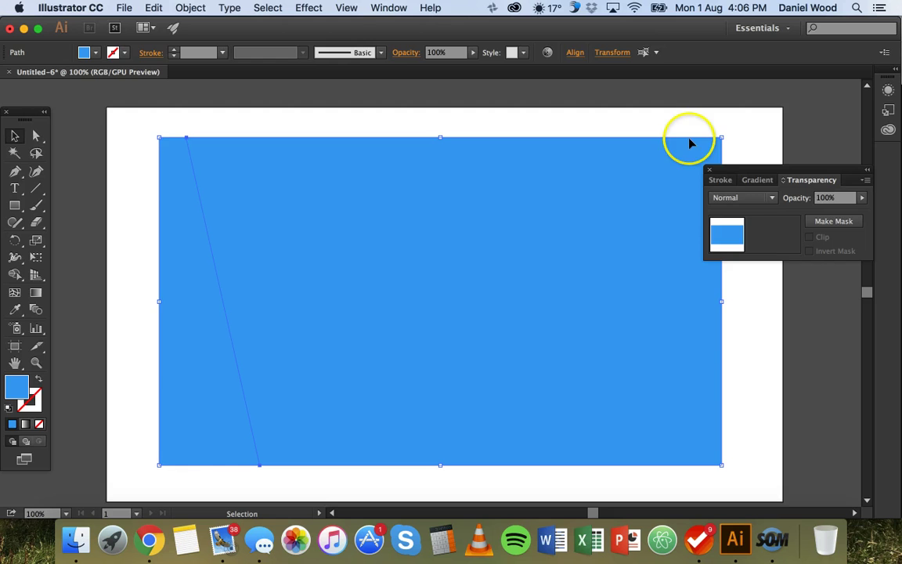
{"action": "left_click", "coordinate": [129, 177]}
{"action": "left_click", "coordinate": [261, 207]}
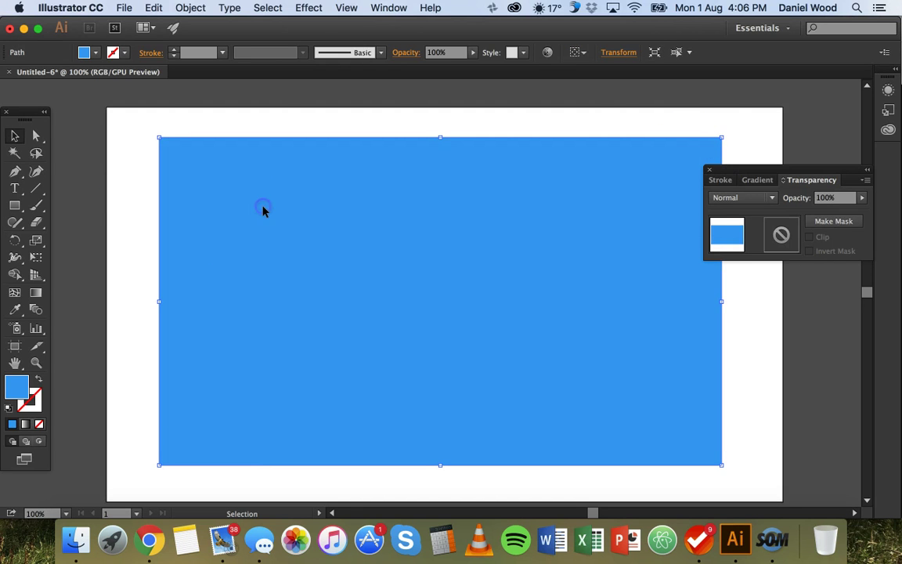
{"action": "left_click", "coordinate": [189, 260]}
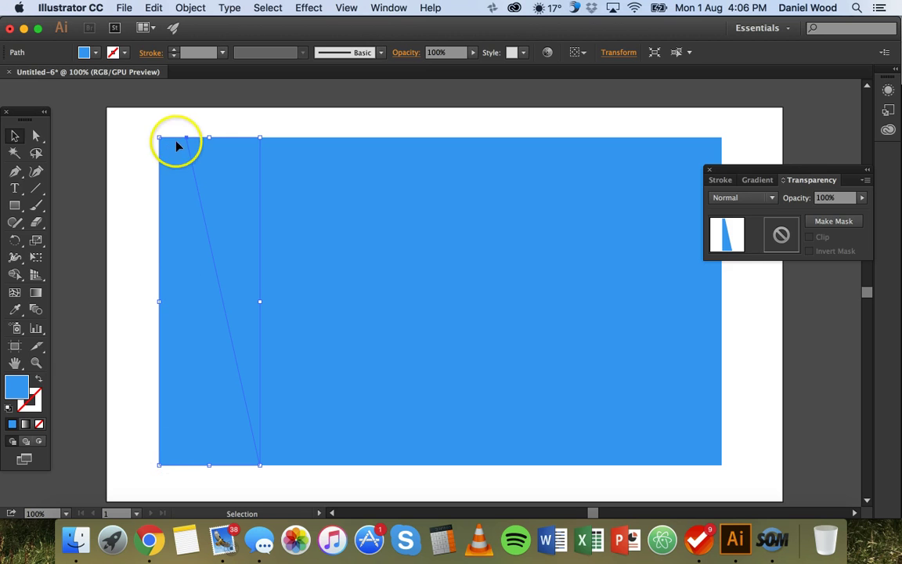
{"action": "left_click", "coordinate": [89, 52]}
{"action": "left_click", "coordinate": [98, 76]}
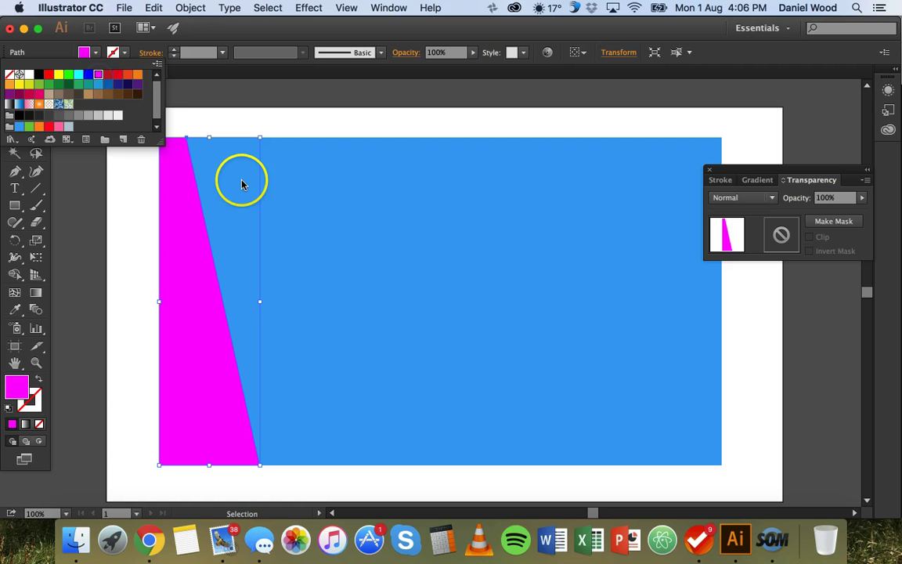
{"action": "left_click", "coordinate": [98, 53]}
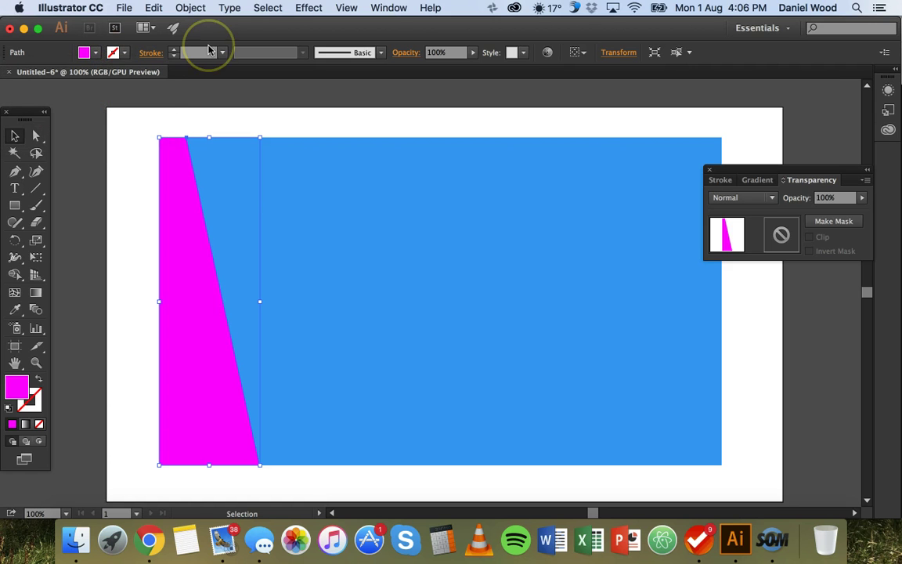
{"action": "key", "text": "super+z"}
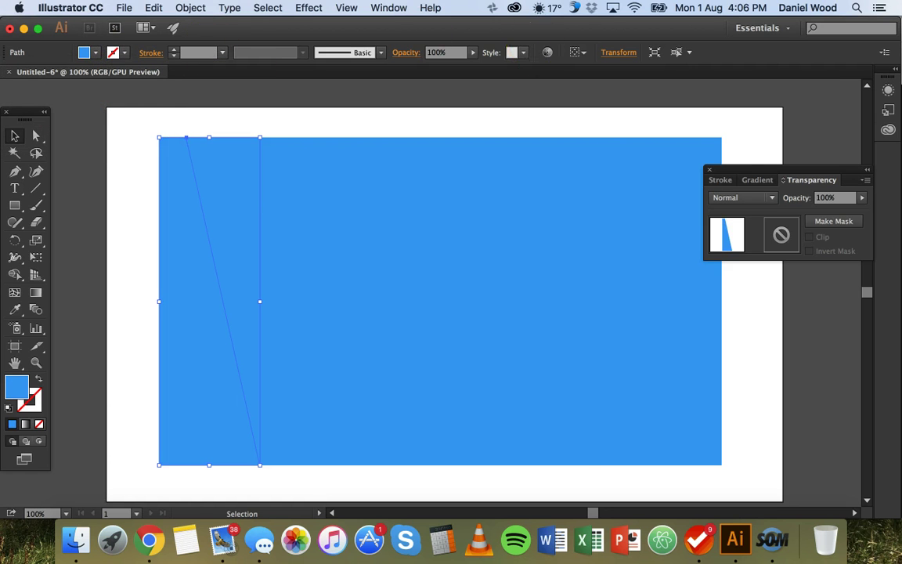
{"action": "left_click", "coordinate": [388, 7]}
- Set the left triangle's Transparency blend mode to Multiply after trying Screen, then deselect it
{"action": "scroll", "coordinate": [477, 299], "scroll_direction": "down", "scroll_amount": 5}
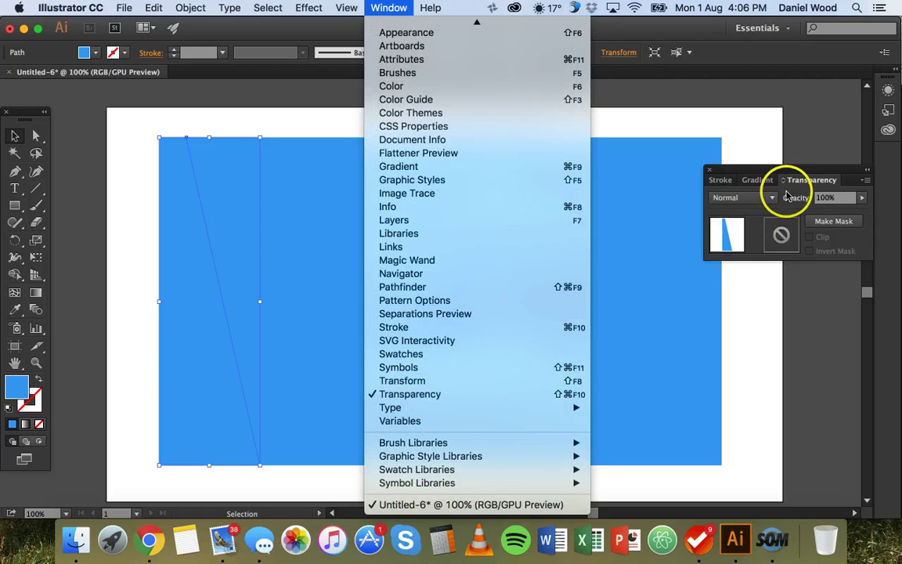
{"action": "left_click", "coordinate": [811, 179]}
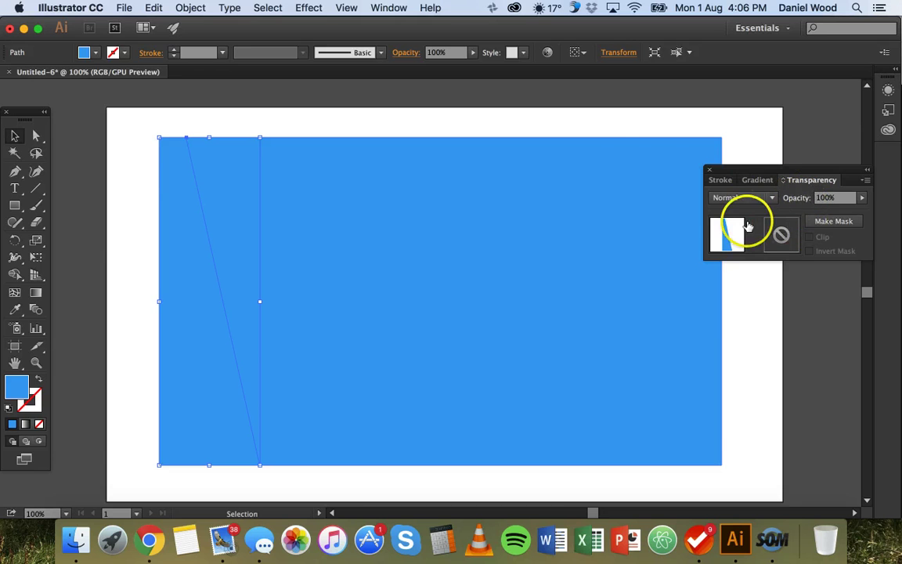
{"action": "left_click", "coordinate": [768, 200]}
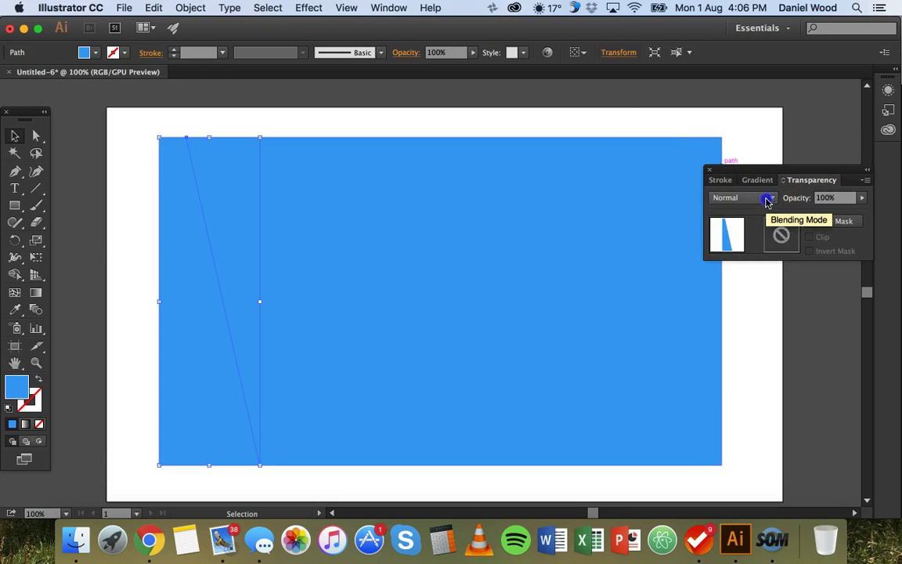
{"action": "left_click", "coordinate": [768, 200]}
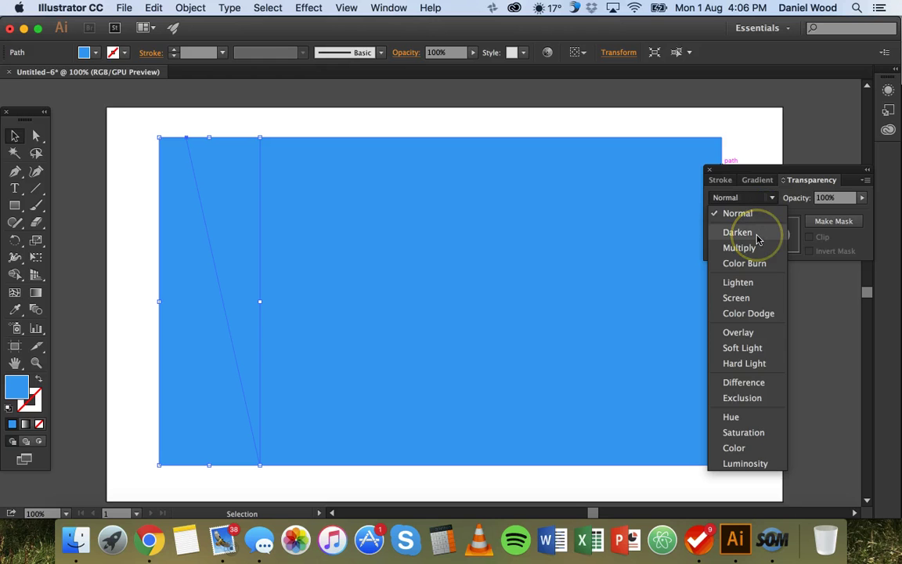
{"action": "left_click", "coordinate": [750, 298]}
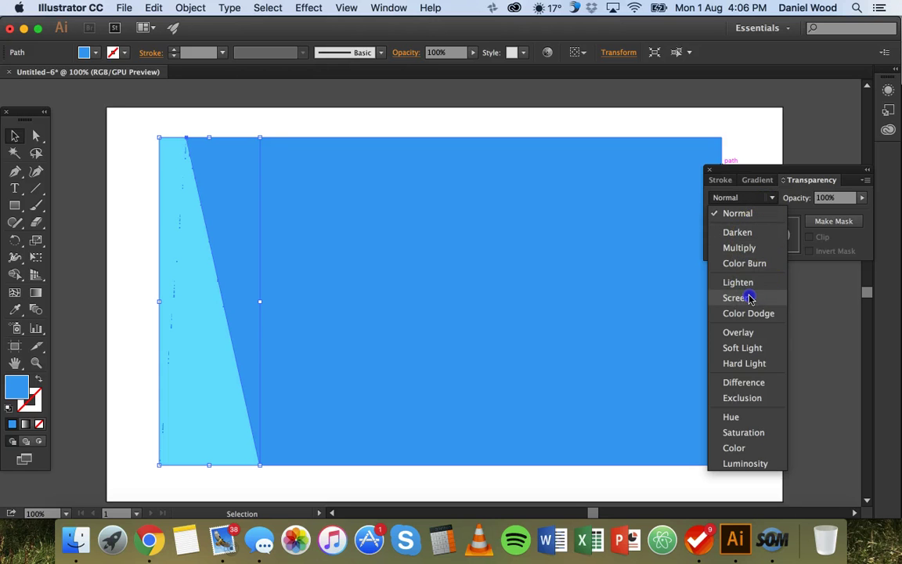
{"action": "left_click", "coordinate": [728, 198]}
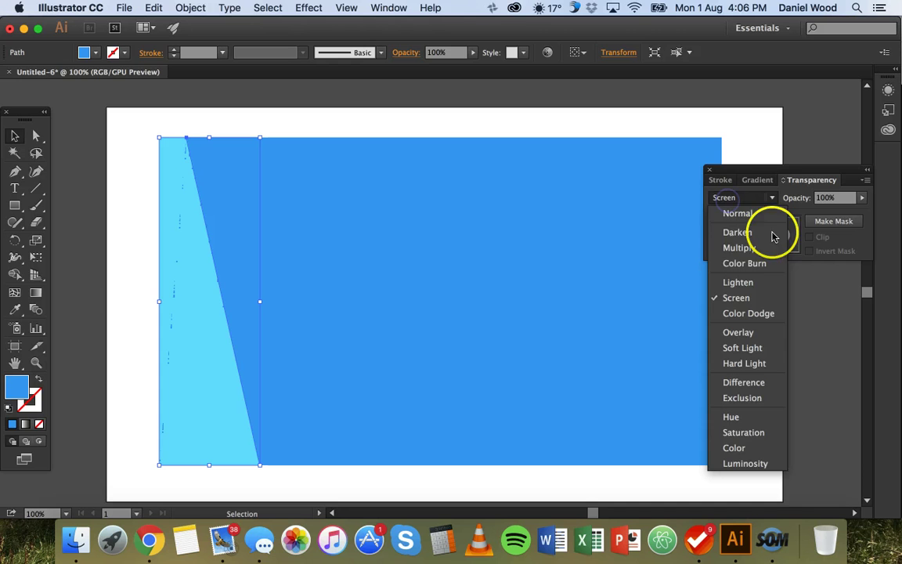
{"action": "left_click", "coordinate": [739, 249]}
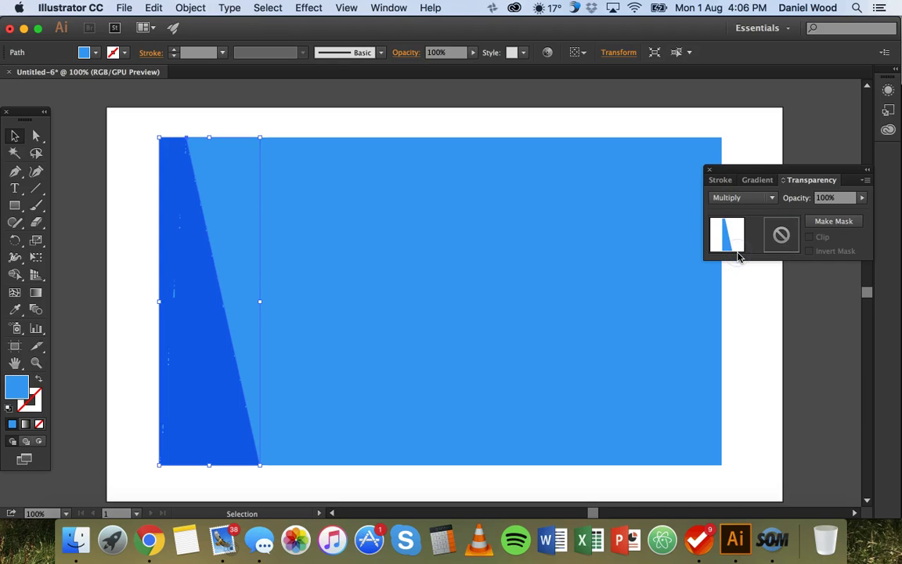
{"action": "left_click", "coordinate": [546, 118]}
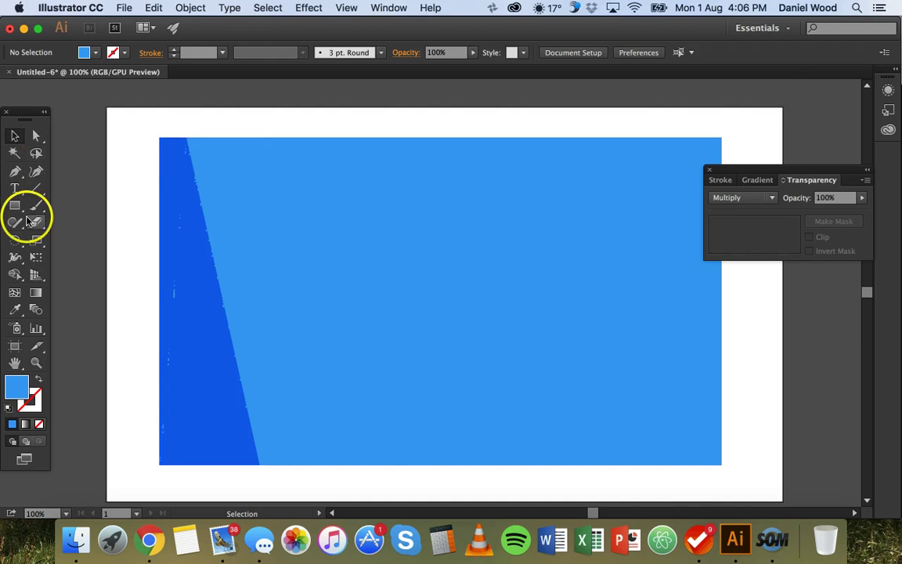
- Pen-draw a four-corner slanted band from above the rectangle to below it, then select the rectangle
{"action": "left_click", "coordinate": [14, 275]}
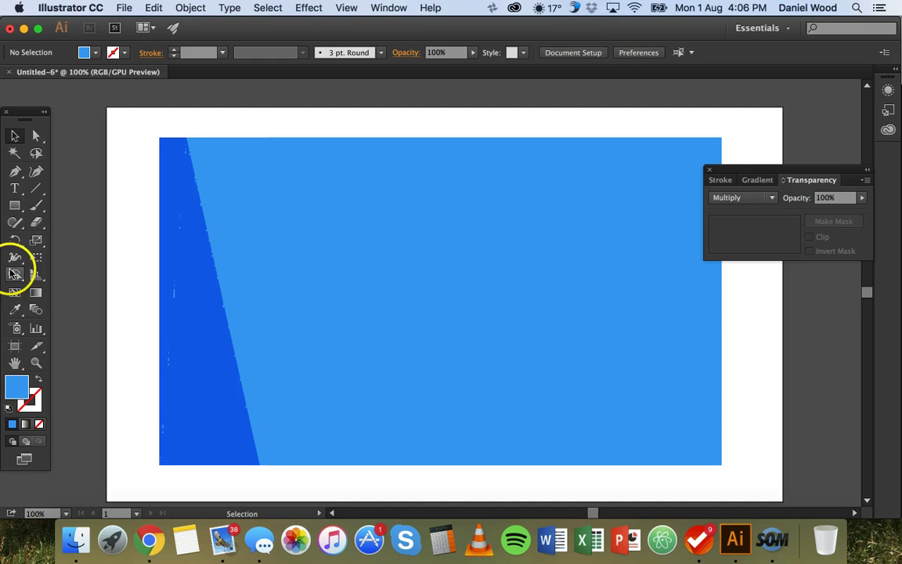
{"action": "left_click", "coordinate": [13, 173]}
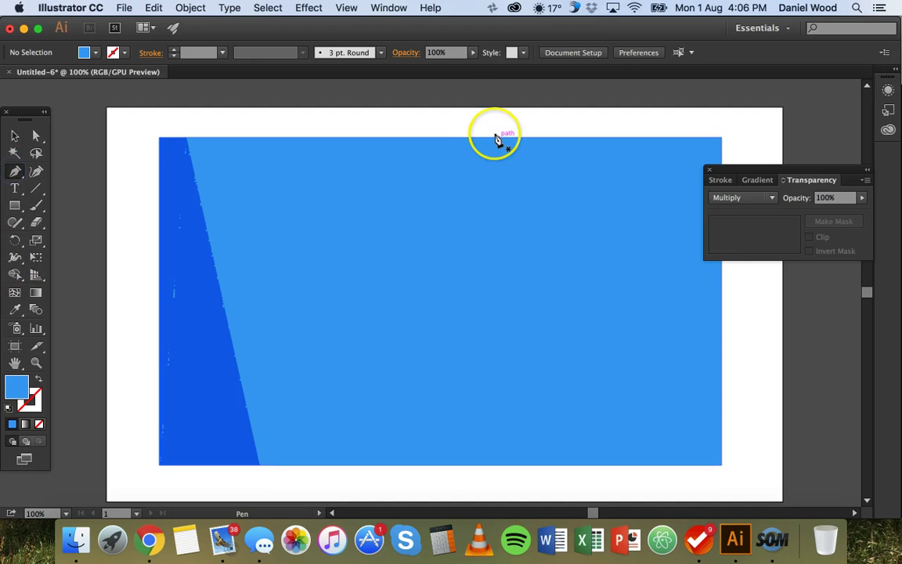
{"action": "left_click", "coordinate": [468, 122]}
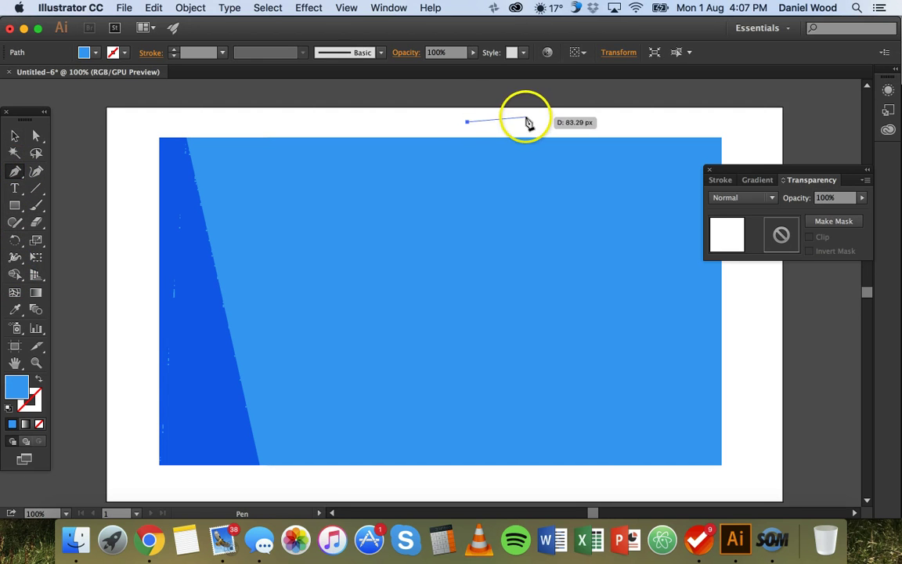
{"action": "left_click", "coordinate": [525, 118]}
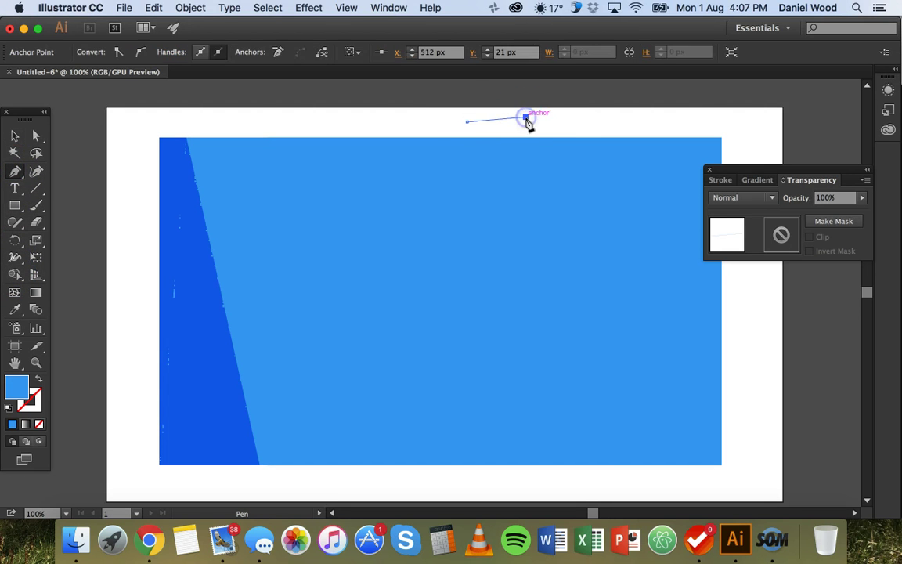
{"action": "left_click", "coordinate": [631, 480]}
{"action": "left_click", "coordinate": [524, 480]}
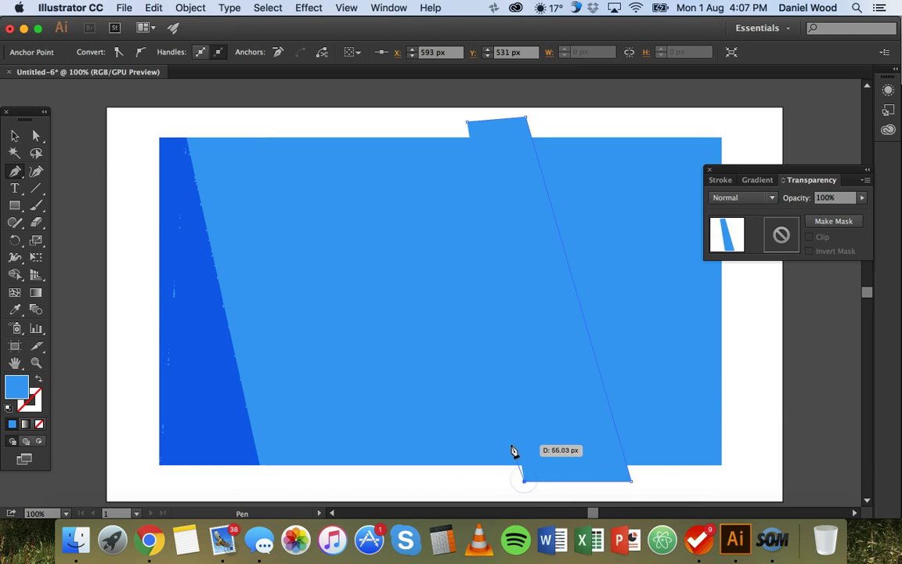
{"action": "left_click", "coordinate": [16, 138]}
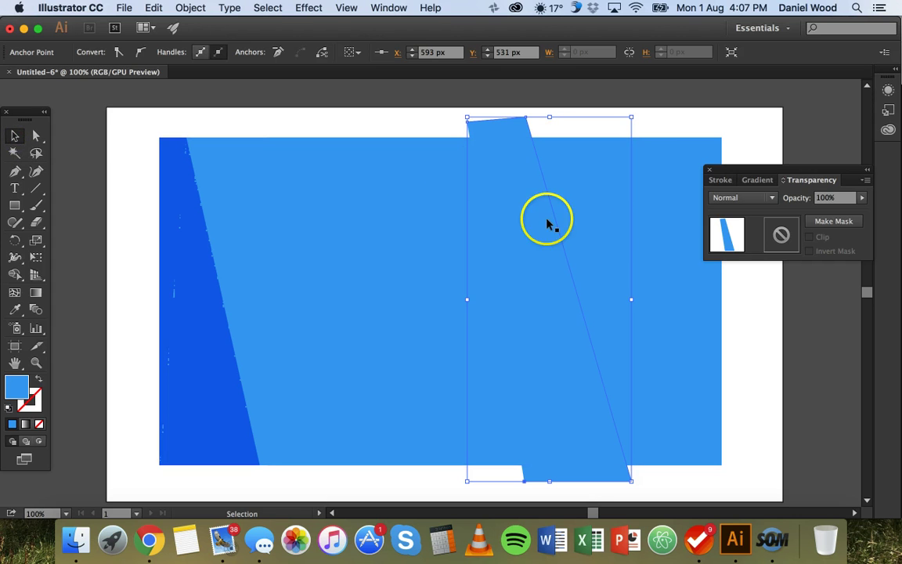
{"action": "left_click", "coordinate": [670, 219]}
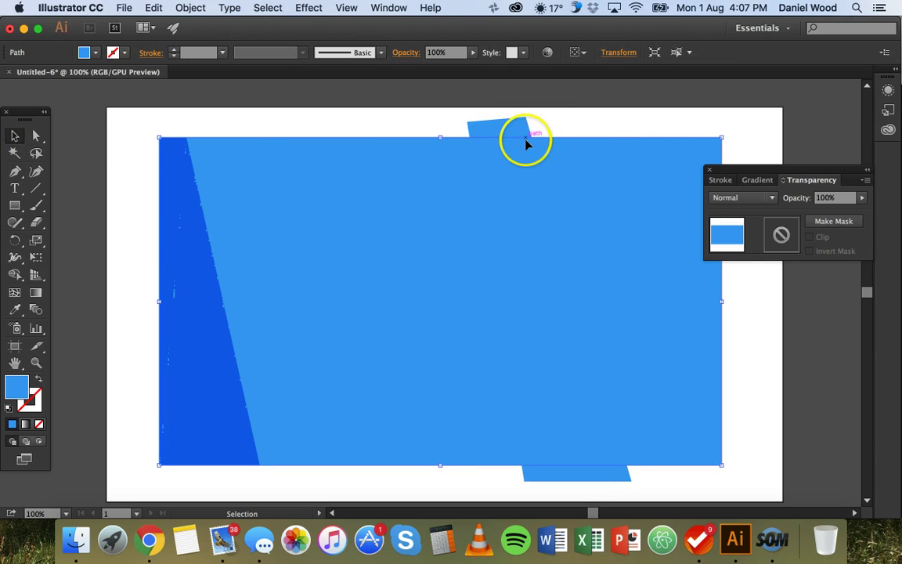
- Add the band to the selection and Shape Builder-delete its slivers above and below the rectangle
{"action": "left_click", "coordinate": [506, 128], "text": "shift"}
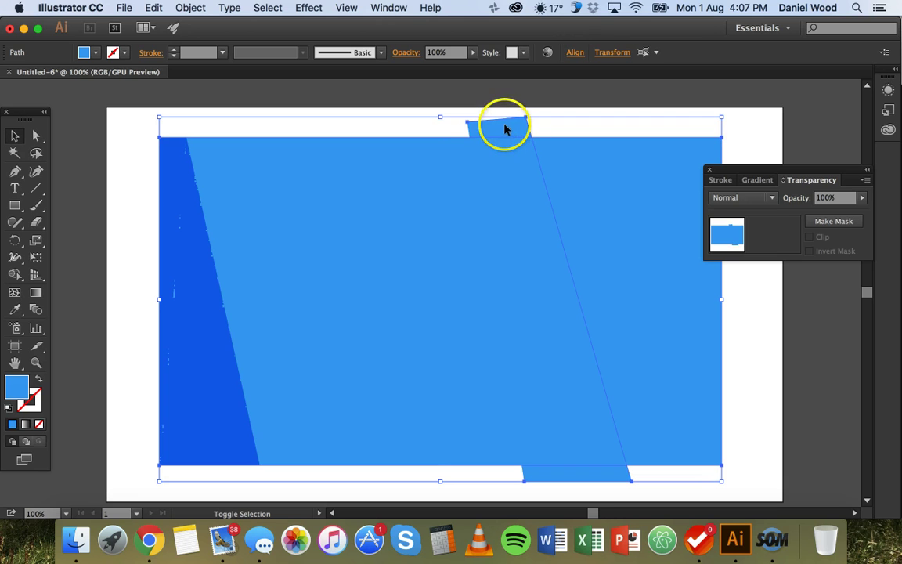
{"action": "left_click", "coordinate": [16, 279]}
{"action": "left_click", "coordinate": [433, 197]}
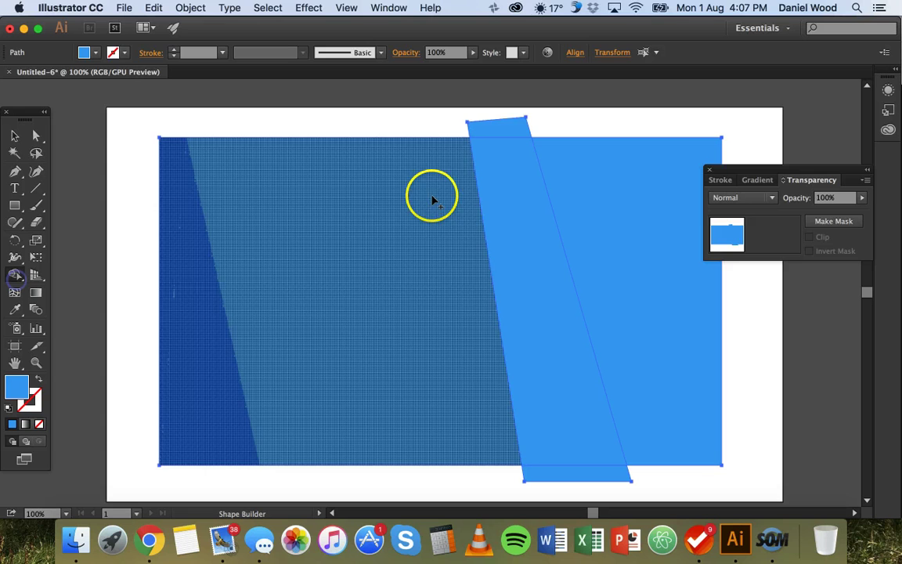
{"action": "left_click", "coordinate": [496, 129]}
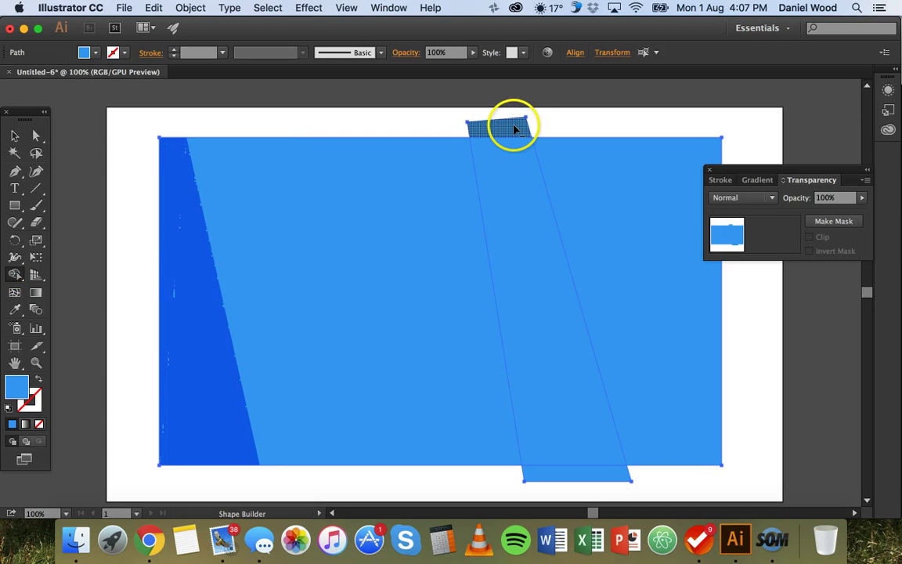
{"action": "left_click", "coordinate": [507, 133], "text": "alt"}
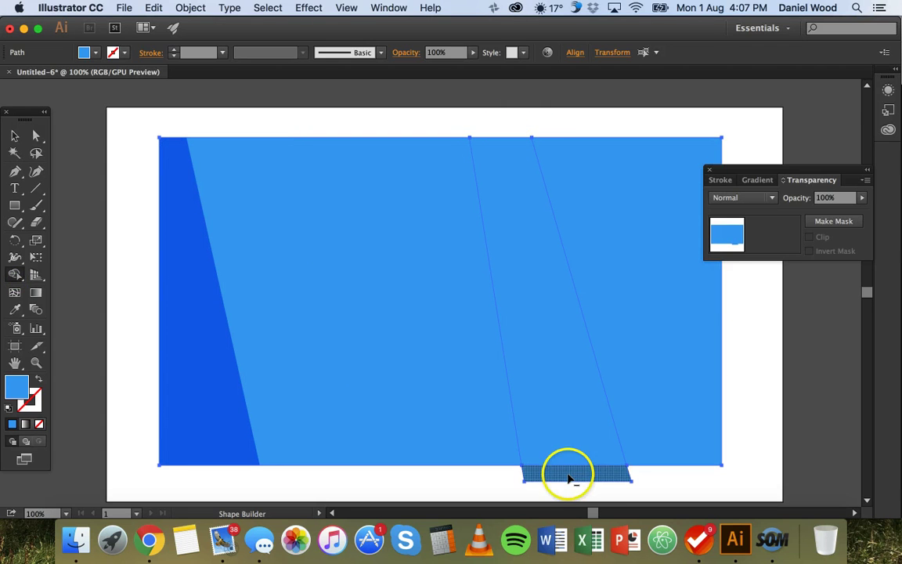
{"action": "left_click", "coordinate": [562, 476], "text": "alt"}
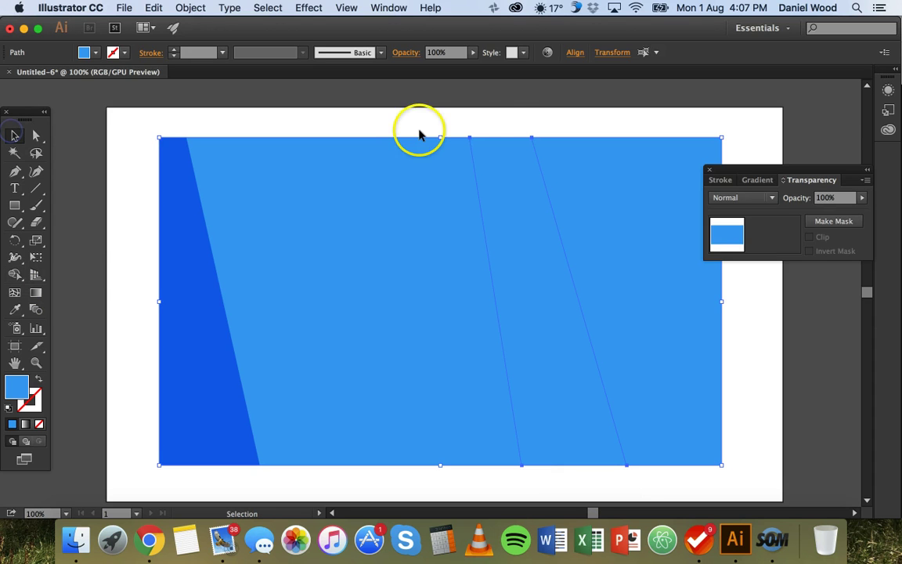
- Give the slanted right strip the Screen blend mode, then deselect it
{"action": "left_click", "coordinate": [507, 133]}
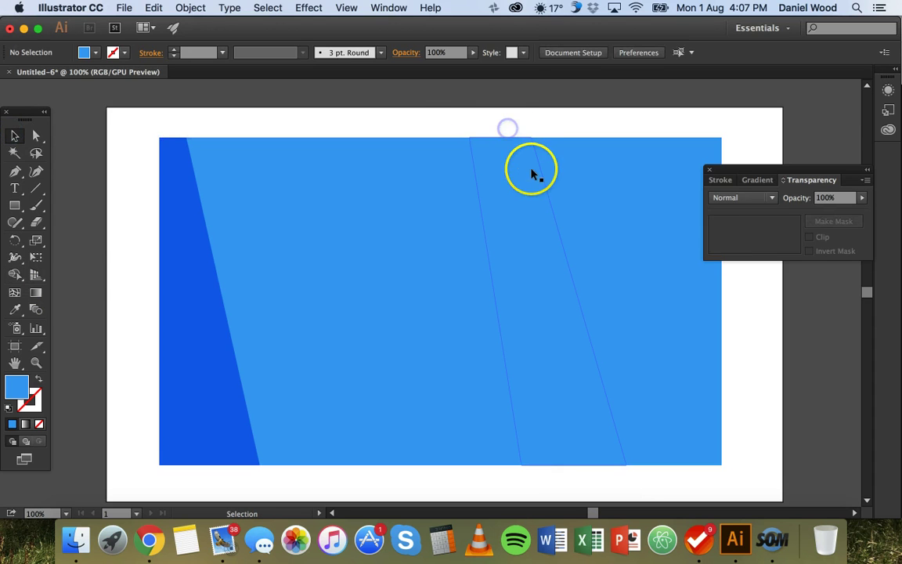
{"action": "left_click", "coordinate": [532, 285]}
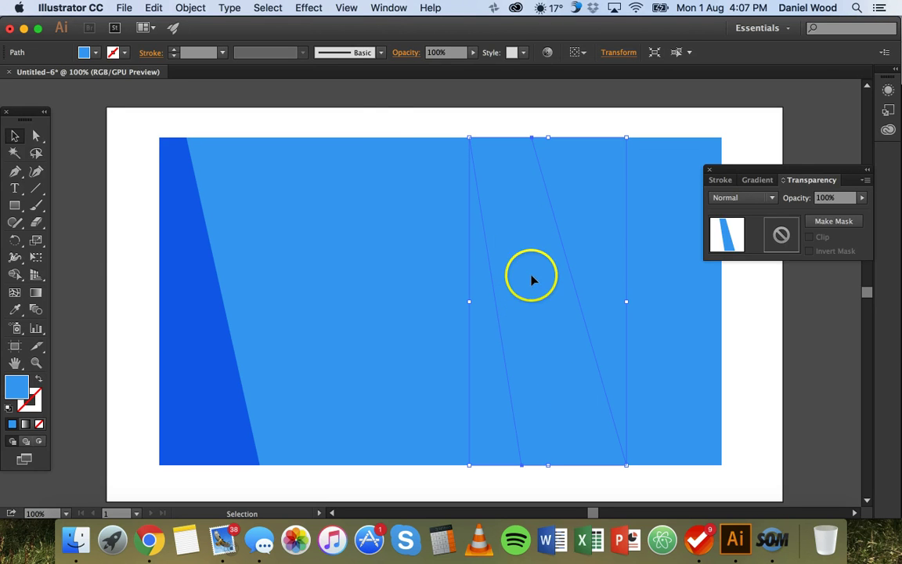
{"action": "left_click", "coordinate": [767, 198]}
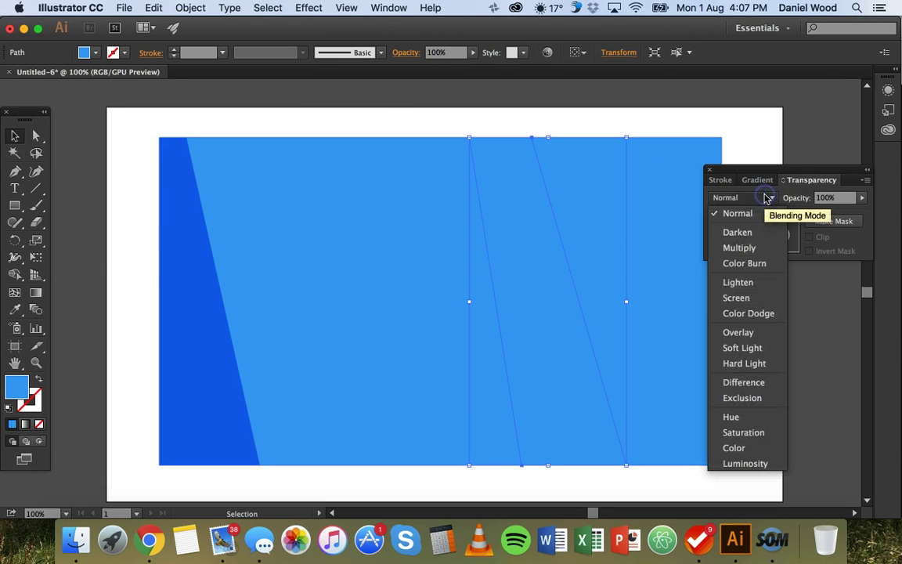
{"action": "left_click", "coordinate": [765, 303]}
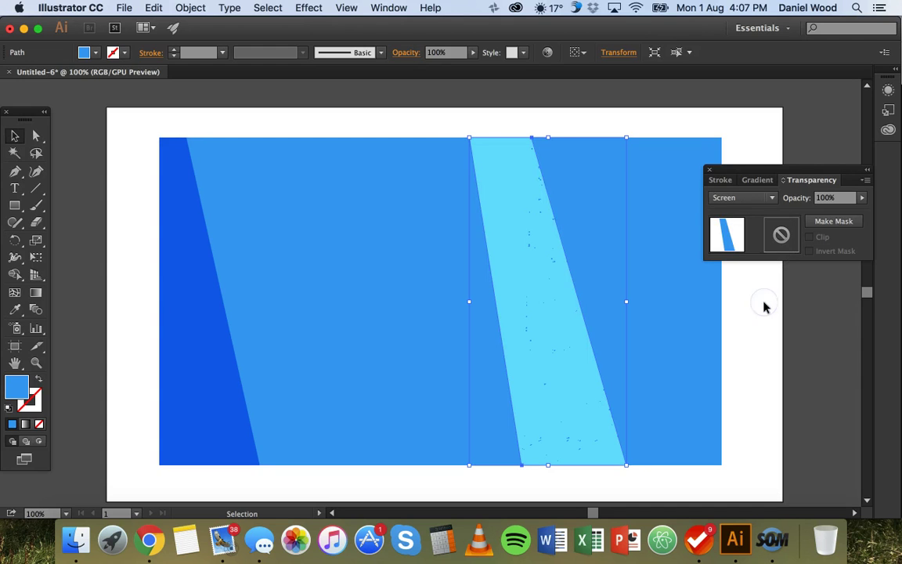
{"action": "left_click", "coordinate": [463, 120]}
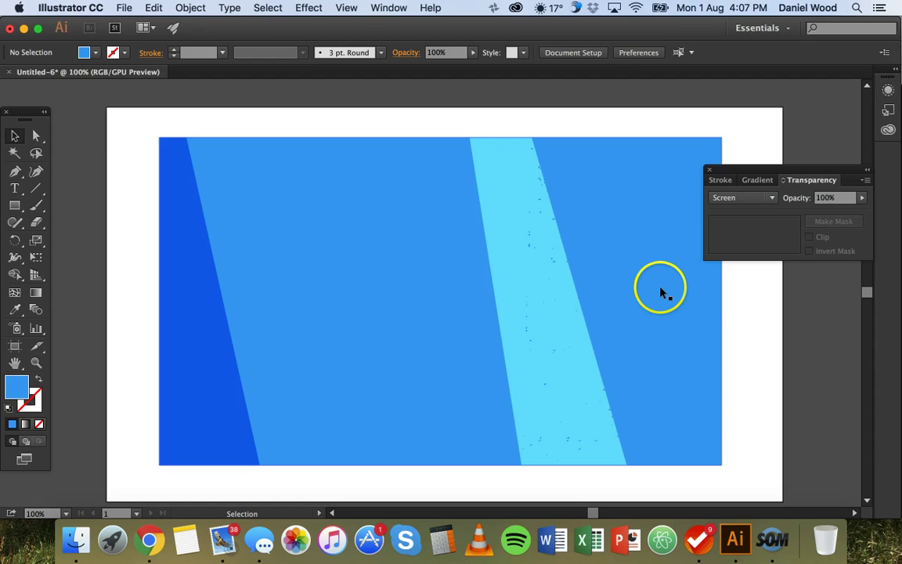
{"action": "scroll", "coordinate": [548, 275], "scroll_direction": "down", "scroll_amount": 3}
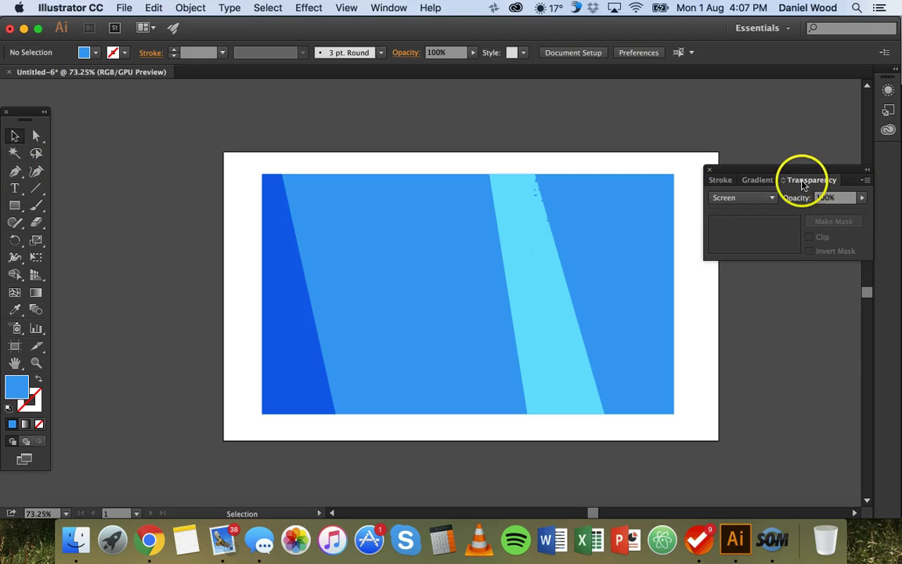
{"action": "left_click", "coordinate": [764, 202]}
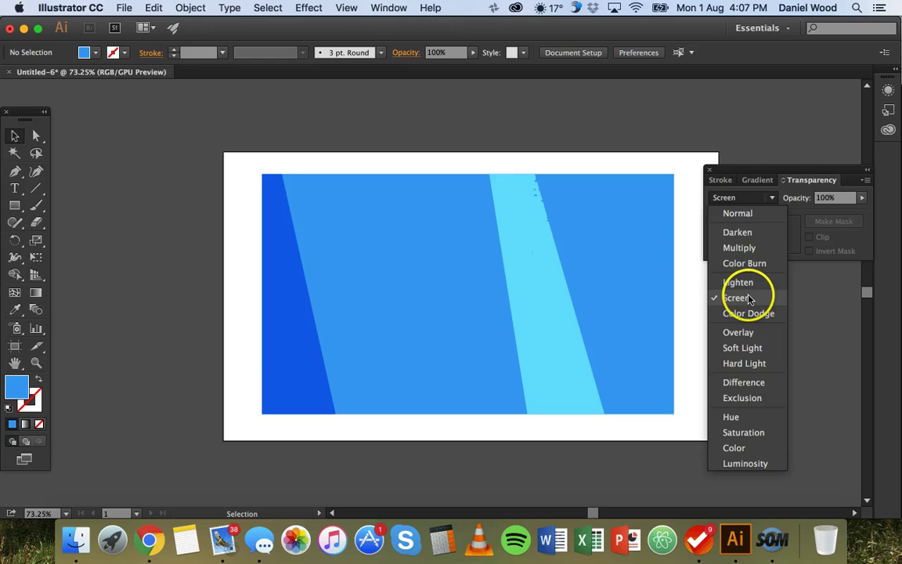
{"action": "left_click", "coordinate": [815, 174]}
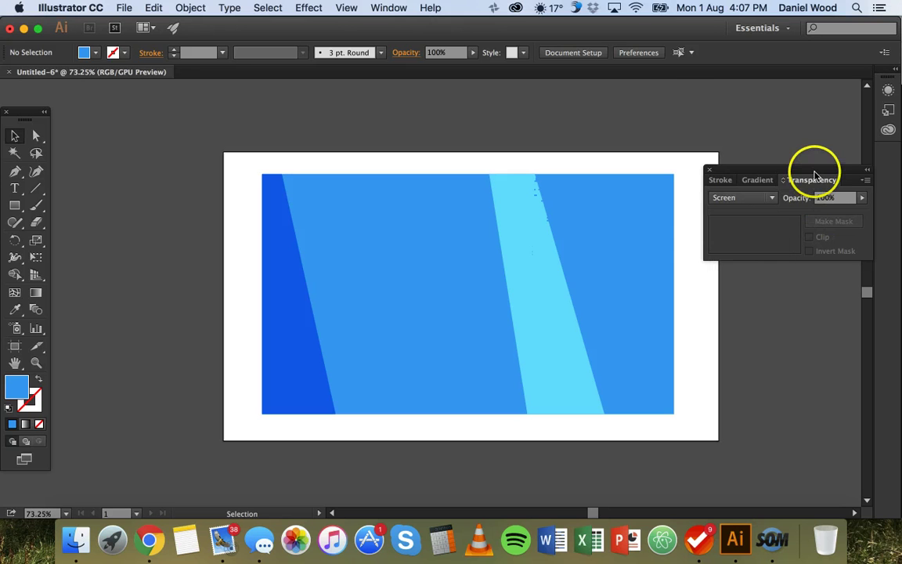